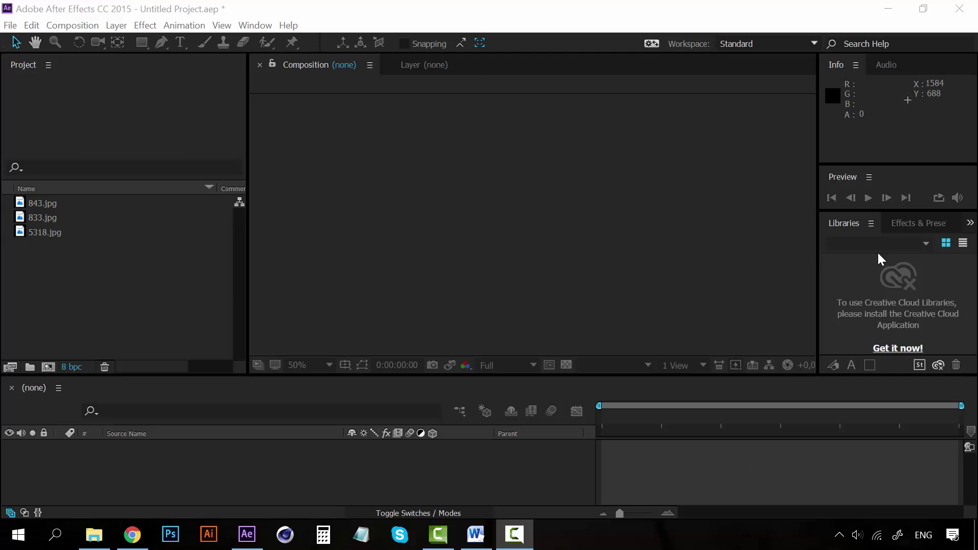
# Save the project holding 843.jpg, 833.jpg and 5318.jpg.
pyautogui.hotkey('ctrl', 's')
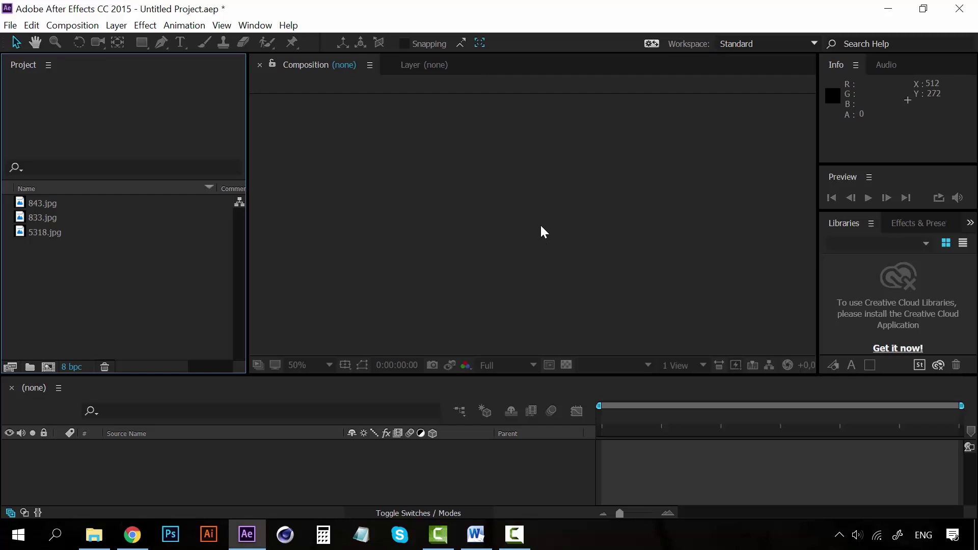
pyautogui.click(144, 25)
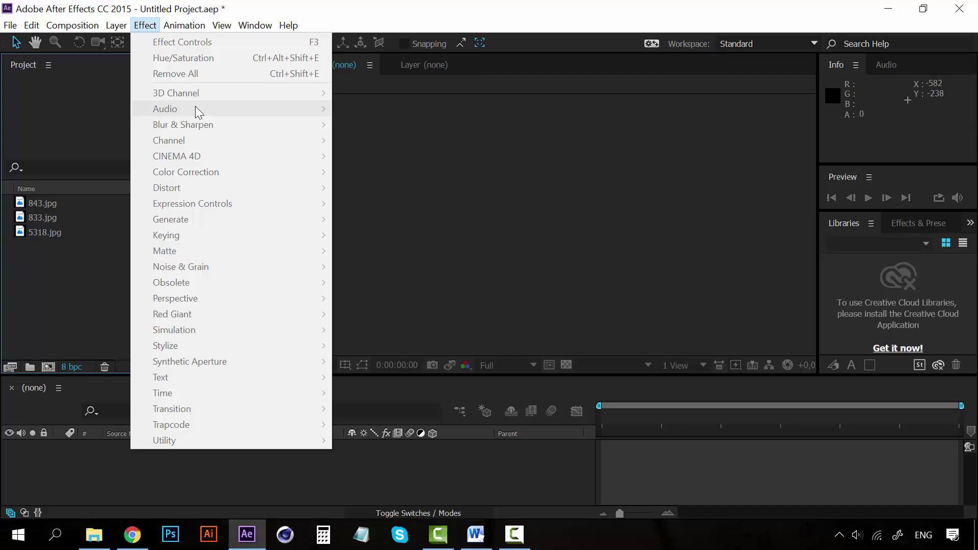
# Compare the footage details of 843.jpg, 833.jpg and 5318.jpg in the Project panel.
pyautogui.click(493, 196)
pyautogui.click(75, 204)
pyautogui.click(69, 216)
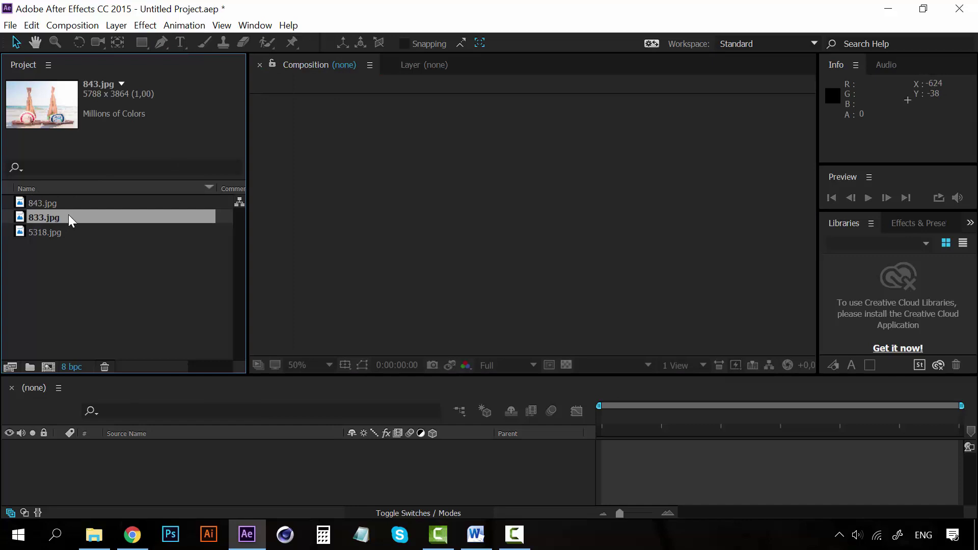
pyautogui.click(61, 233)
pyautogui.click(50, 202)
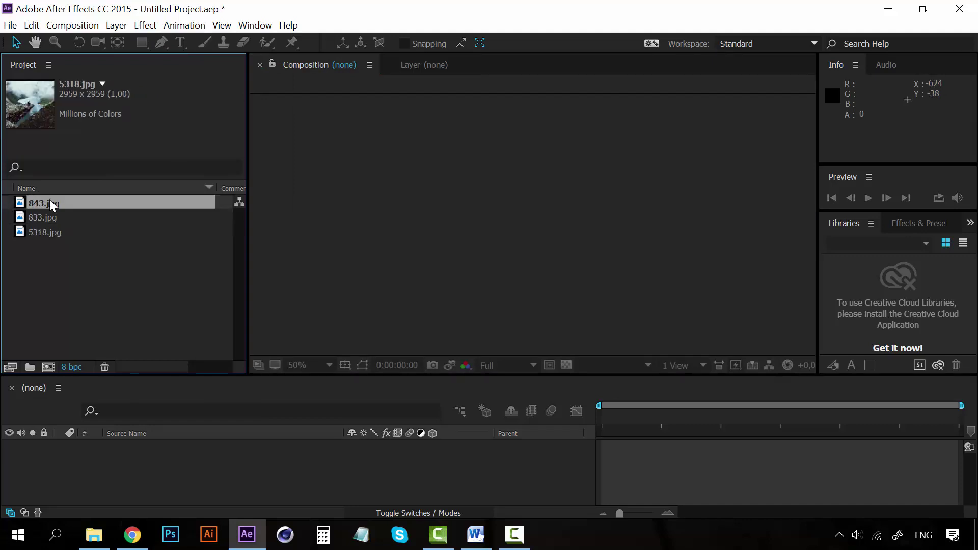
pyautogui.click(54, 215)
pyautogui.click(54, 230)
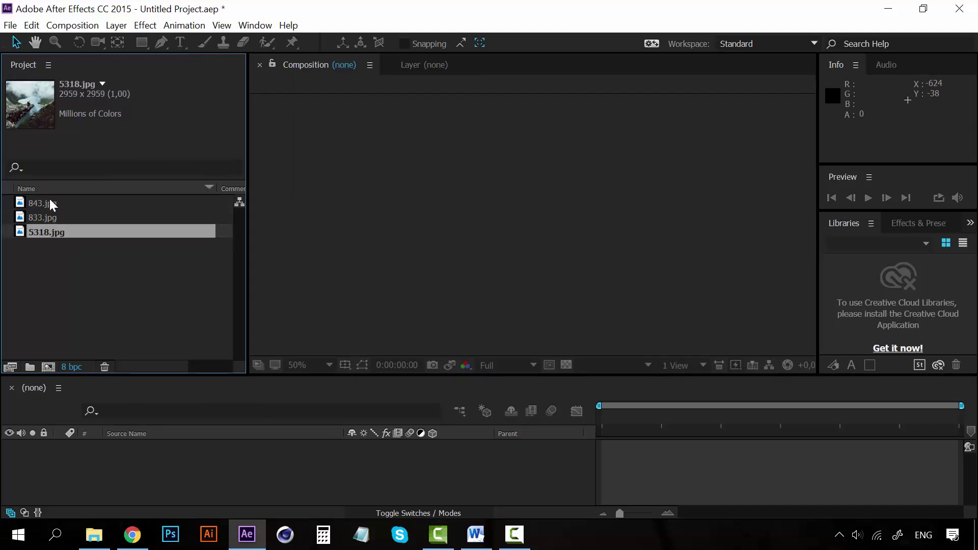
pyautogui.click(51, 202)
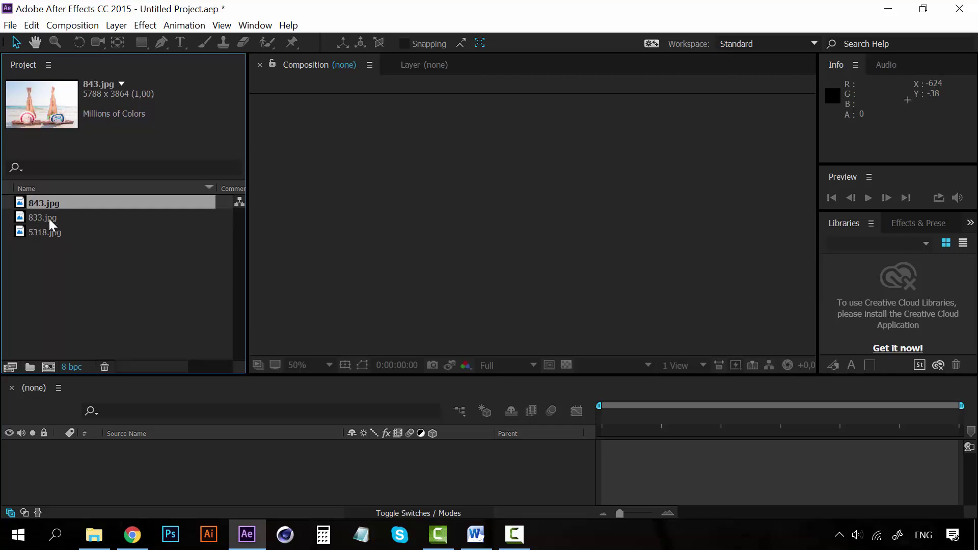
pyautogui.click(49, 219)
pyautogui.click(49, 230)
# Create composition 833 from 833.jpg and zoom so the beach photo fills the viewer.
pyautogui.click(50, 219)
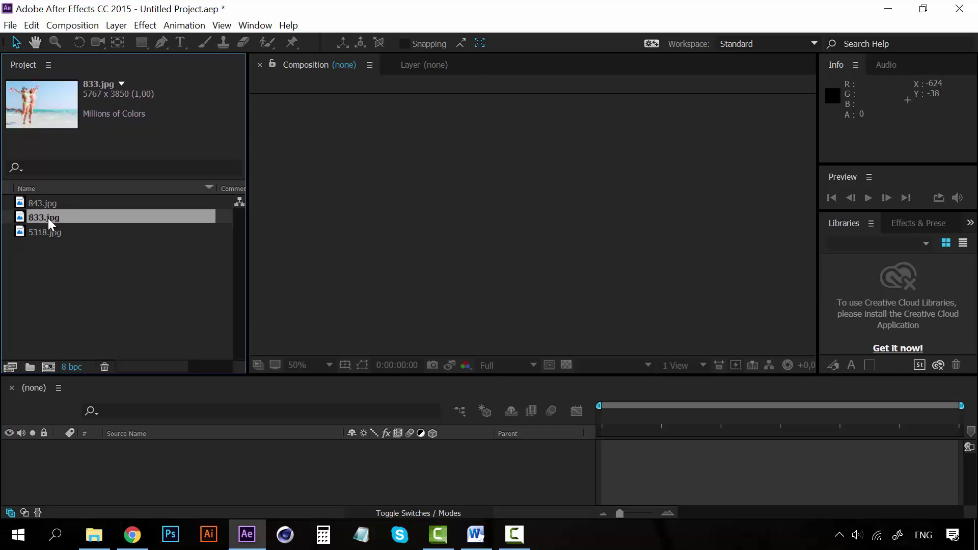
pyautogui.moveTo(50, 218); pyautogui.dragTo(454, 207)
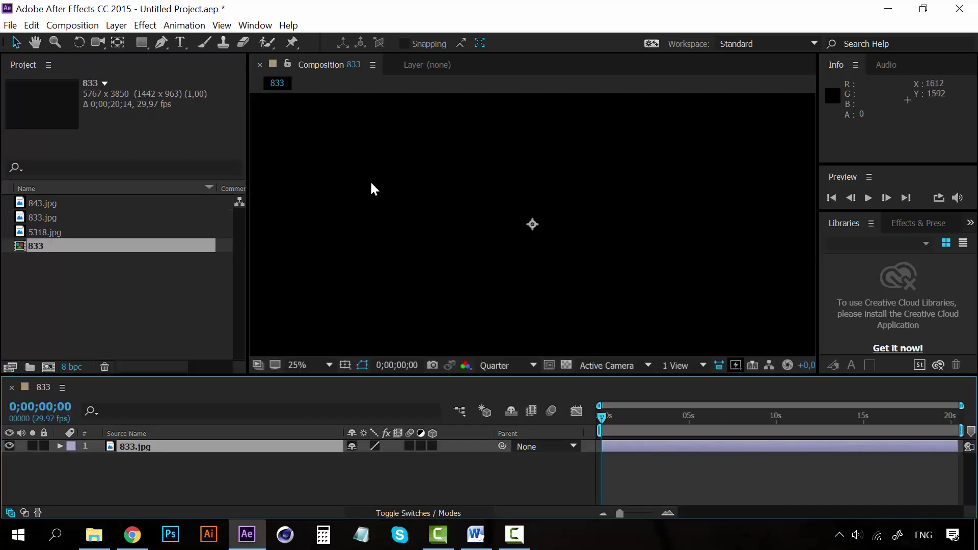
pyautogui.press(',')
pyautogui.press(',')
pyautogui.press(',')
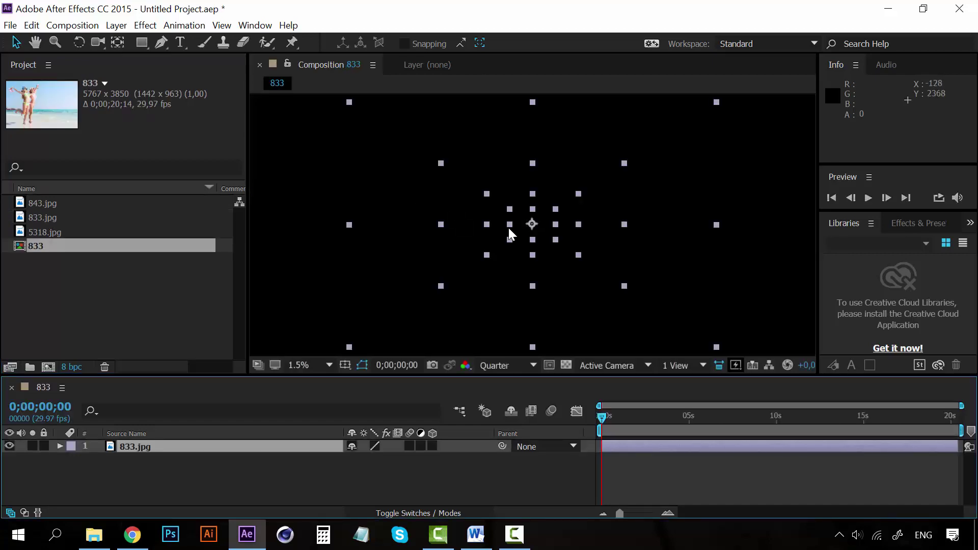
pyautogui.press('.')
pyautogui.press('.')
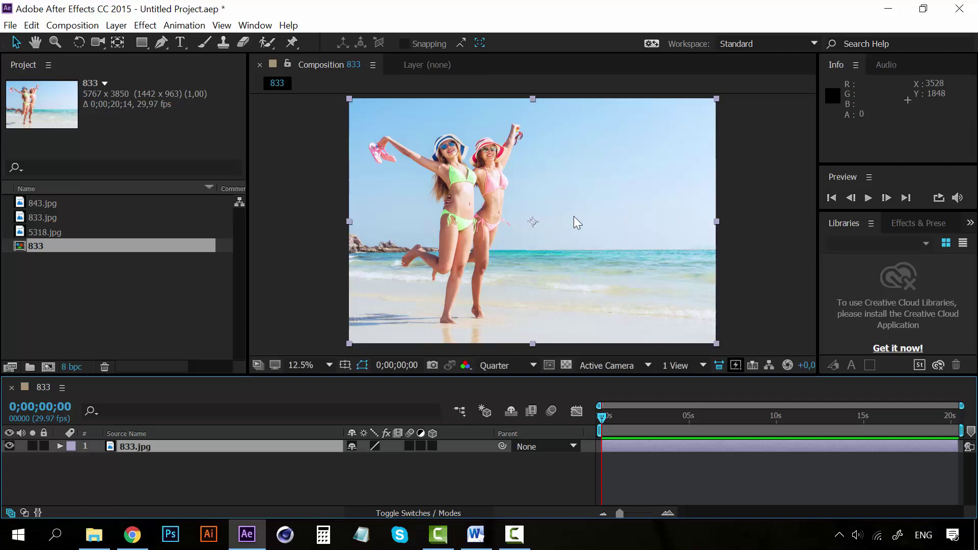
pyautogui.click(757, 185)
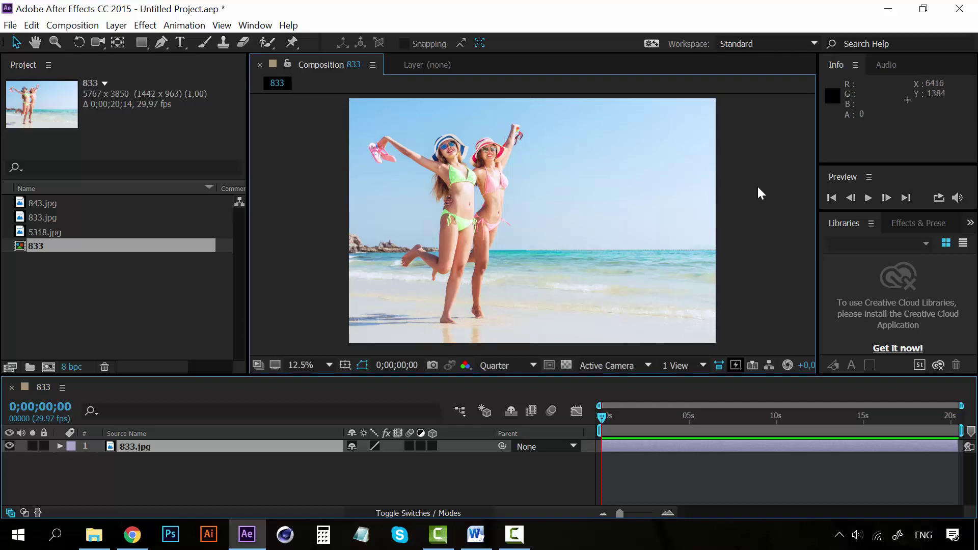
pyautogui.click(593, 202)
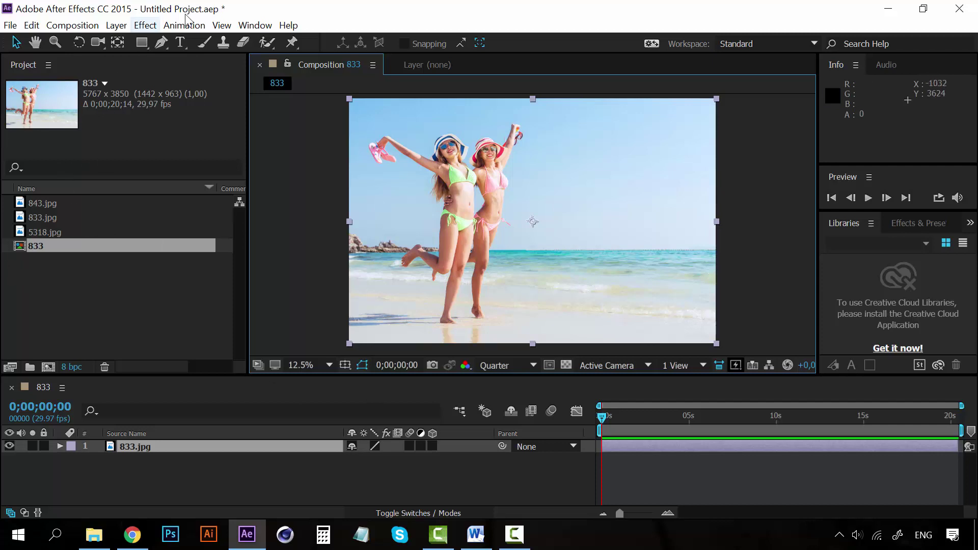
# Show the Effects & Presets panel via Window, and Effect Controls for 833.jpg with F3.
pyautogui.click(255, 24)
pyautogui.click(297, 143)
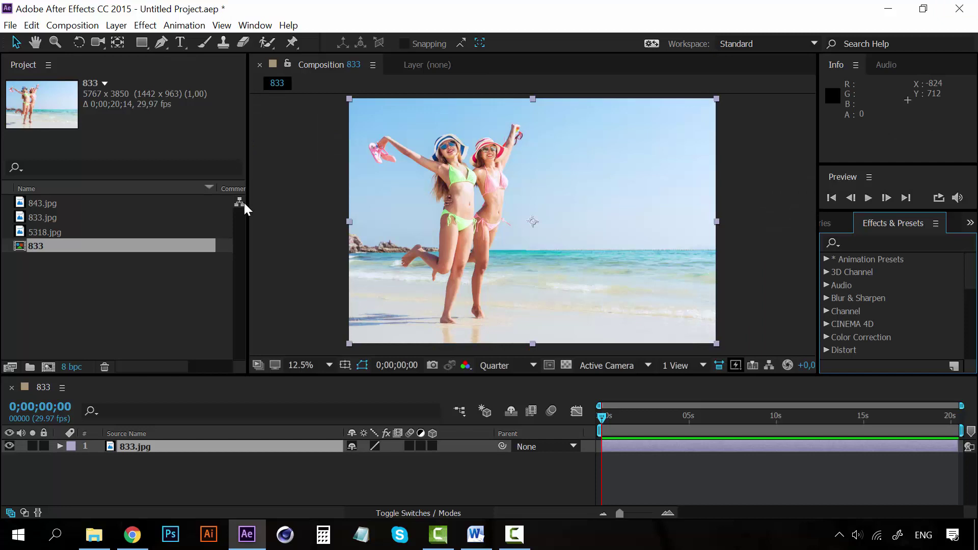
pyautogui.press('F3')
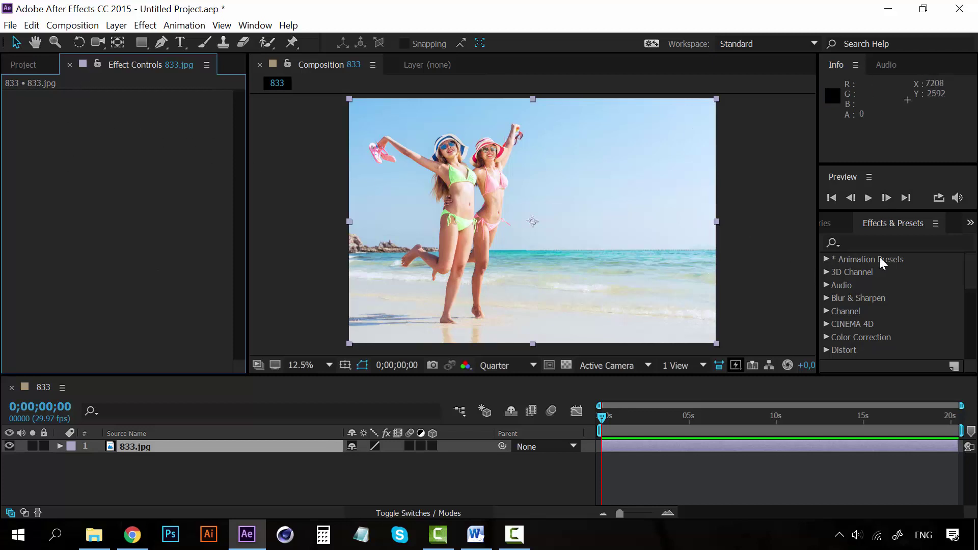
# Browse the Effects & Presets list, reselect the 833.jpg layer, and focus the effects search field.
pyautogui.click(900, 225)
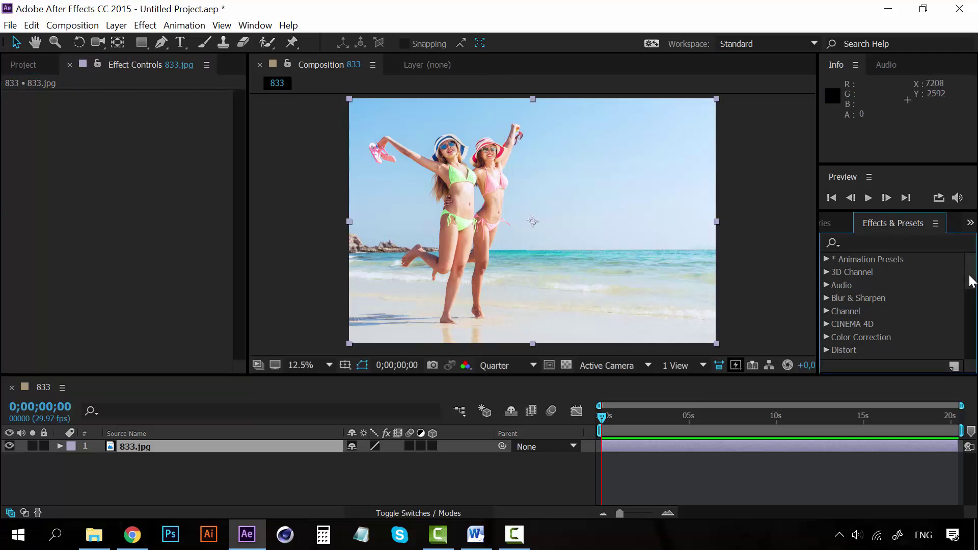
pyautogui.moveTo(972, 281)
pyautogui.mouseDown()
pyautogui.moveTo(972, 345)
pyautogui.moveTo(972, 270)
pyautogui.mouseUp()
pyautogui.click(145, 25)
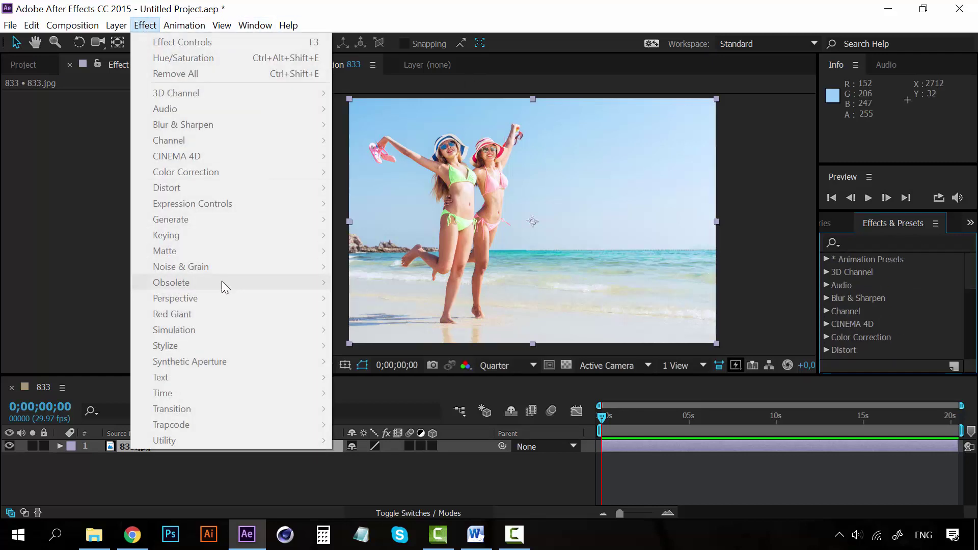
pyautogui.click(575, 25)
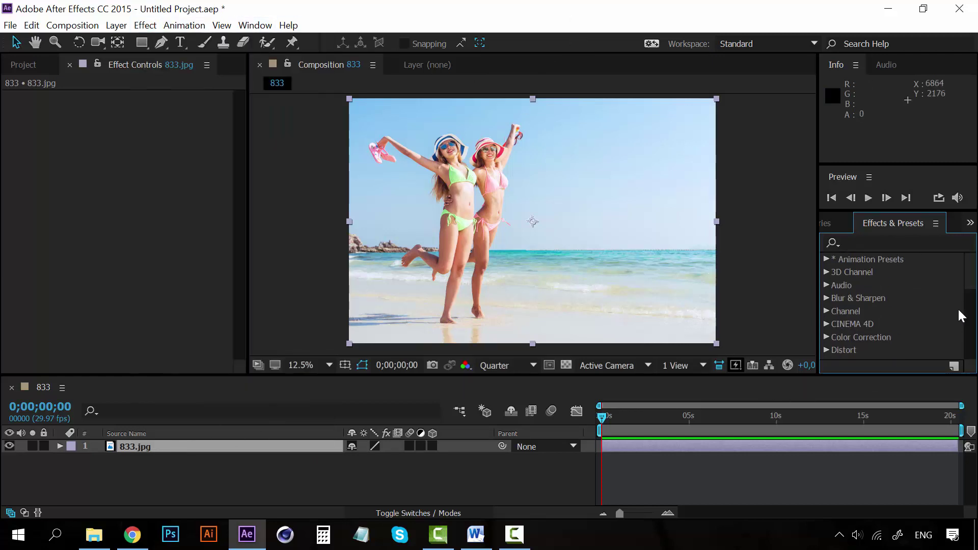
pyautogui.moveTo(972, 285)
pyautogui.mouseDown()
pyautogui.moveTo(971, 308)
pyautogui.moveTo(972, 275)
pyautogui.mouseUp()
pyautogui.click(232, 444)
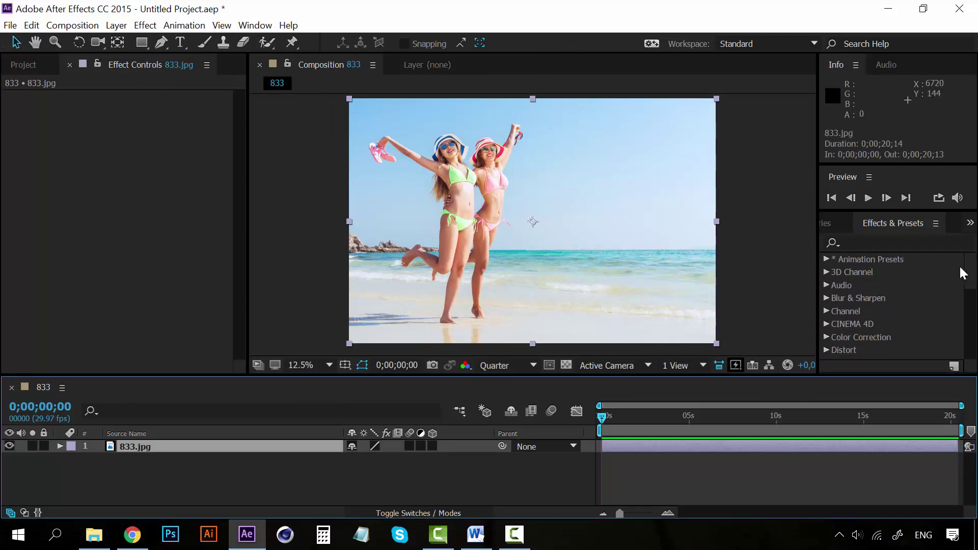
pyautogui.moveTo(970, 278)
pyautogui.mouseDown()
pyautogui.moveTo(970, 340)
pyautogui.moveTo(970, 263)
pyautogui.mouseUp()
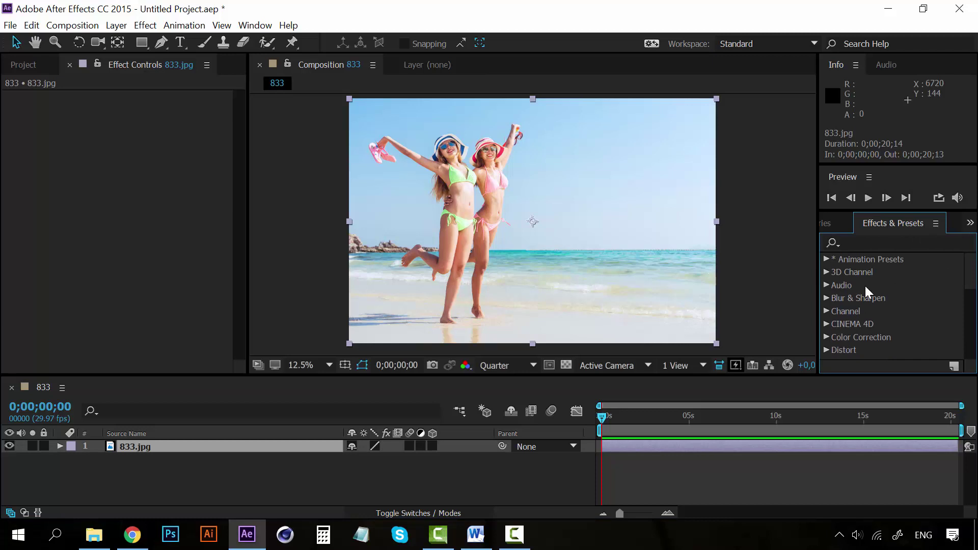
pyautogui.click(147, 25)
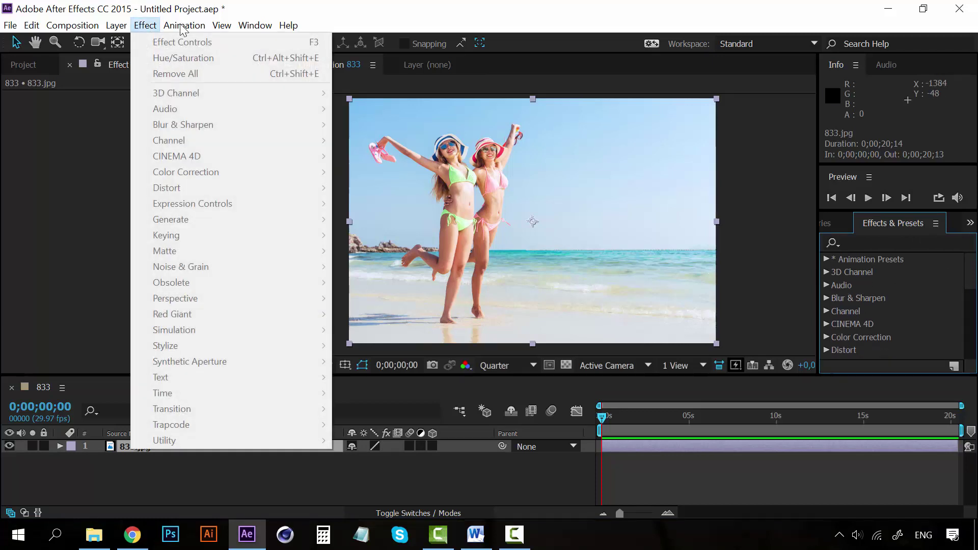
pyautogui.click(533, 21)
pyautogui.click(156, 446)
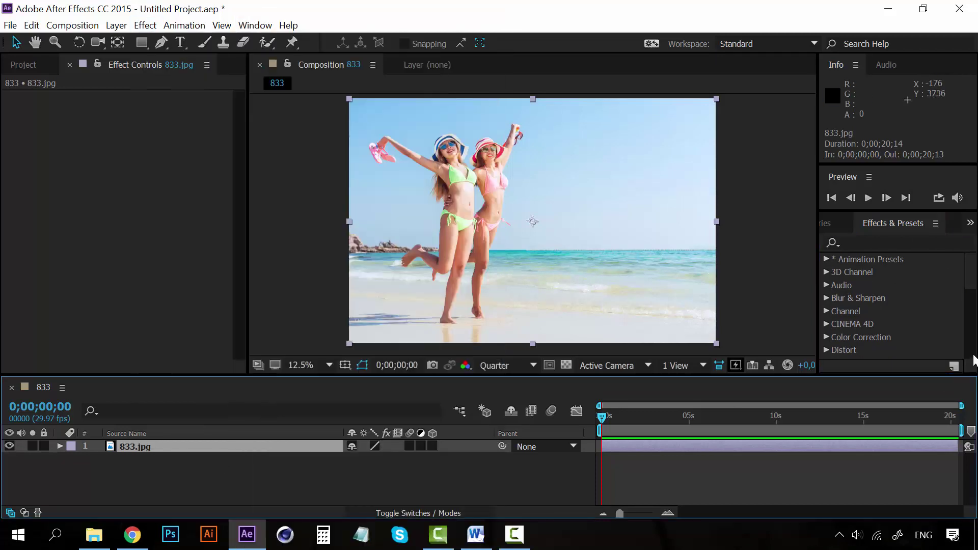
pyautogui.click(877, 240)
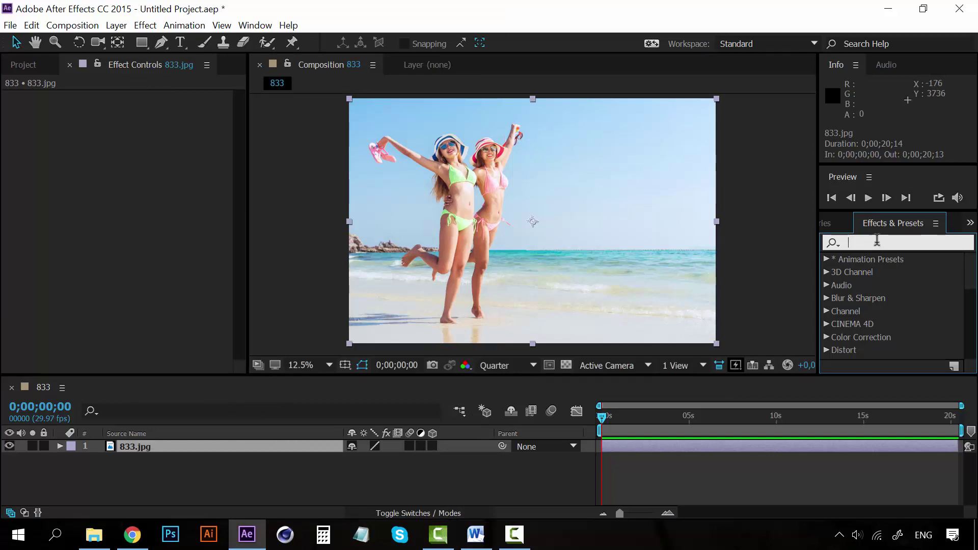
# Search 'drop shad' to locate Drop Shadow, then clear the search field.
pyautogui.write('drop')
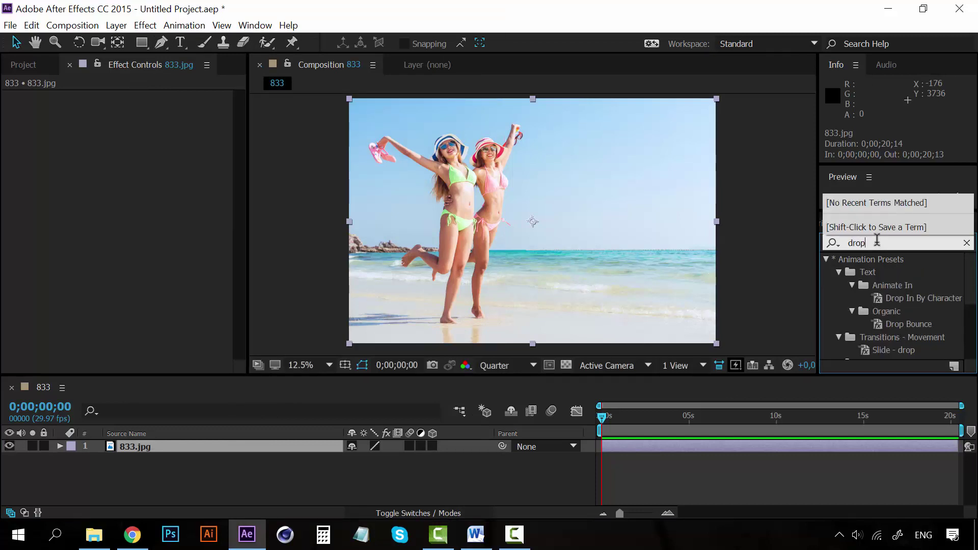
pyautogui.write(' shad')
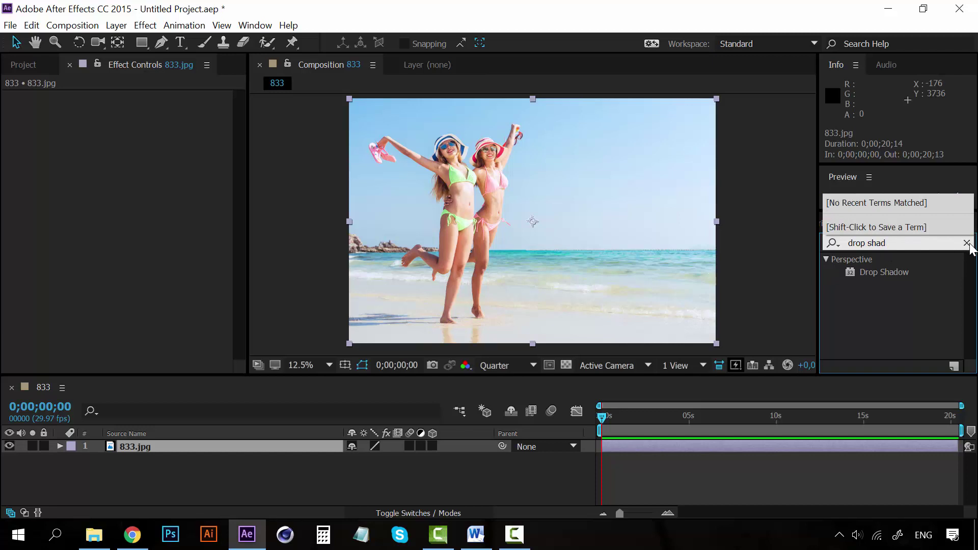
pyautogui.click(968, 245)
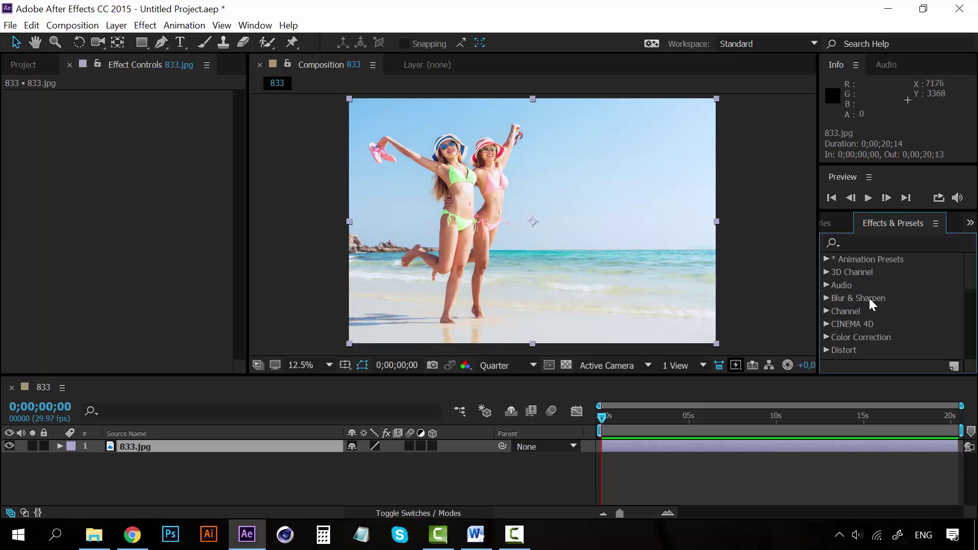
pyautogui.click(826, 298)
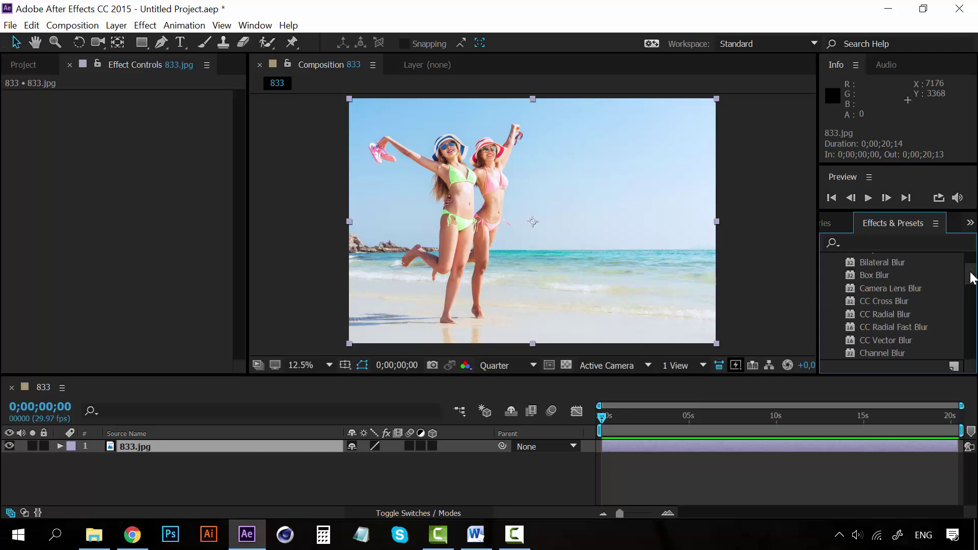
pyautogui.moveTo(971, 273)
pyautogui.mouseDown()
pyautogui.moveTo(972, 316)
pyautogui.moveTo(970, 273)
pyautogui.mouseUp()
pyautogui.scroll(1, 915, 319)
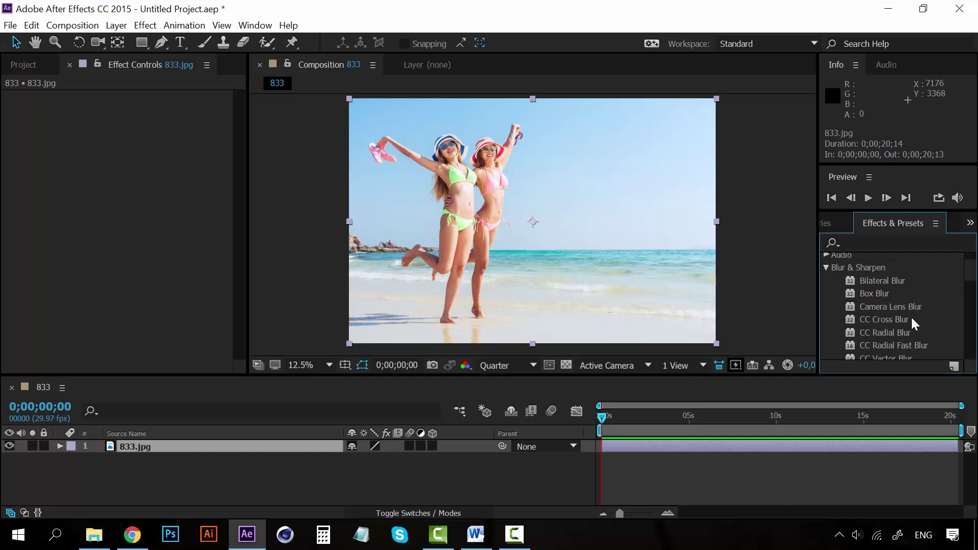
pyautogui.scroll(-2, 882, 289)
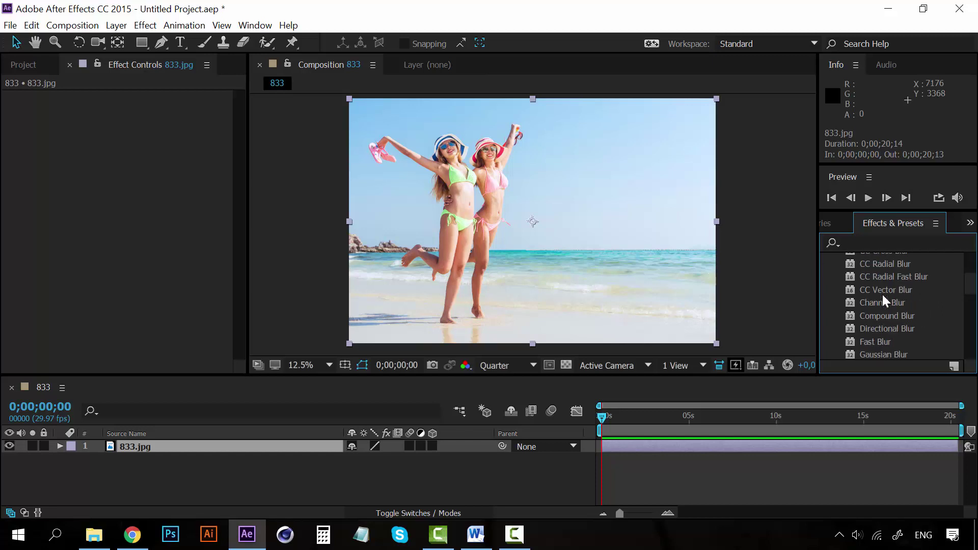
pyautogui.scroll(-1, 883, 295)
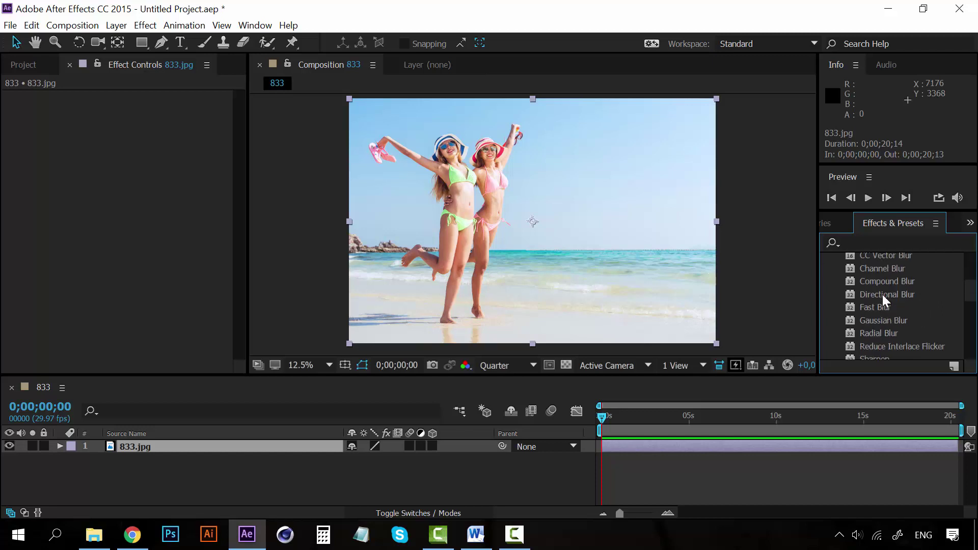
pyautogui.click(882, 322)
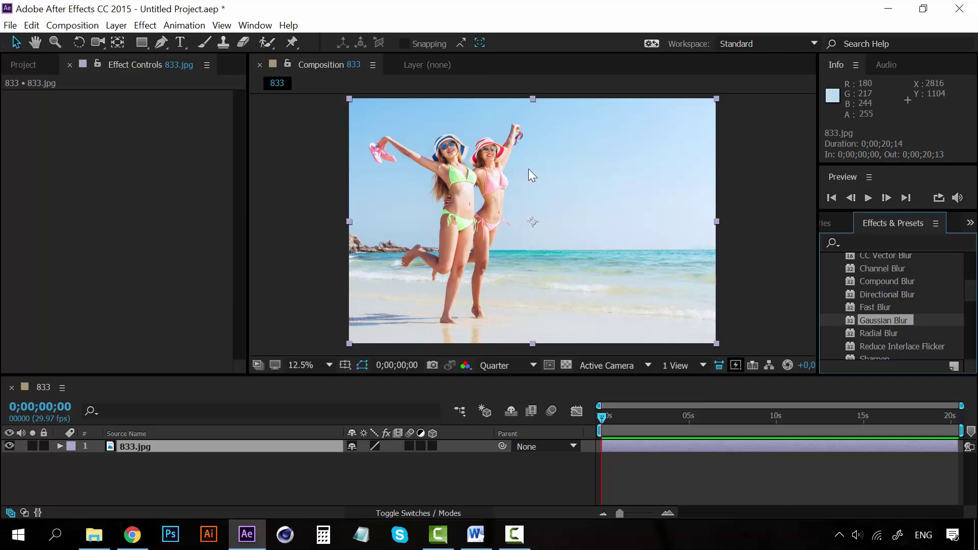
pyautogui.scroll(3, 887, 298)
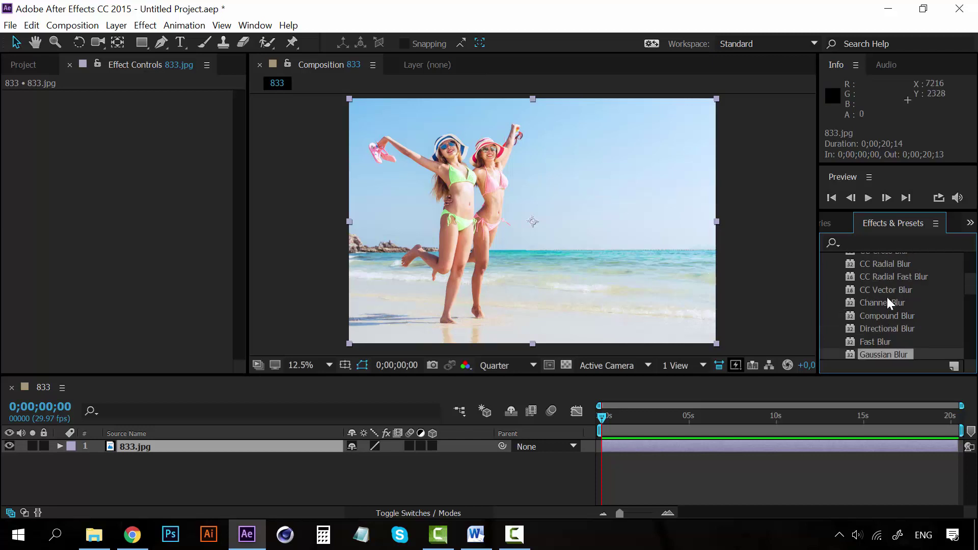
pyautogui.scroll(1, 888, 307)
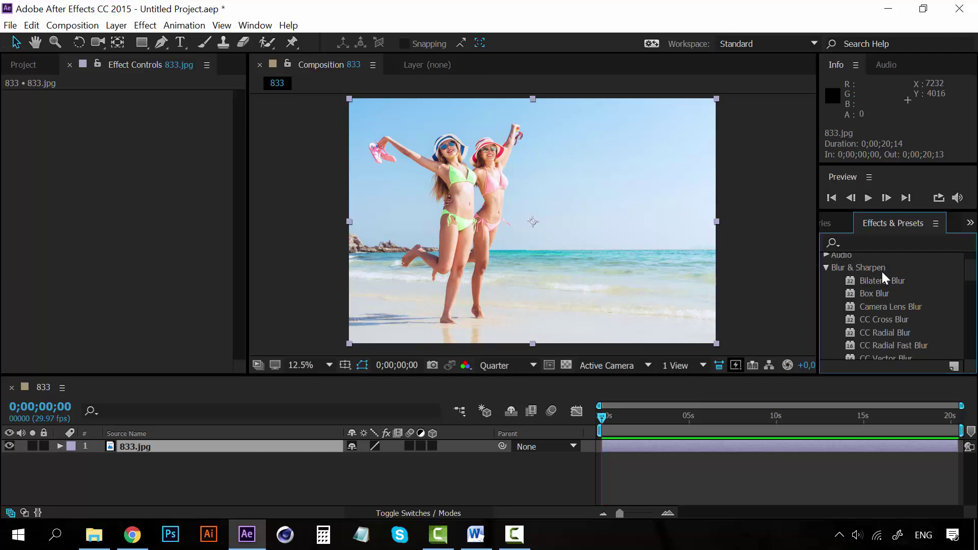
pyautogui.click(237, 482)
pyautogui.click(170, 448)
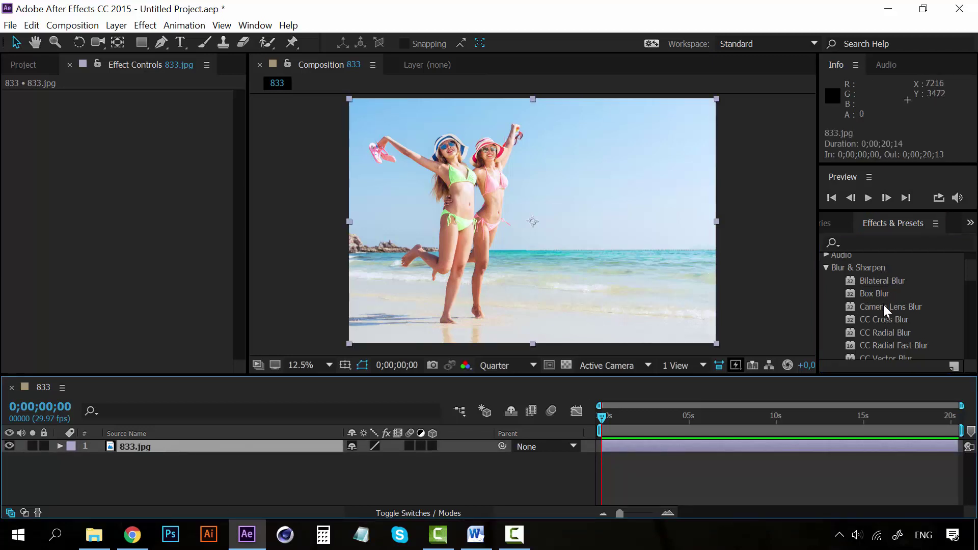
pyautogui.scroll(-6, 884, 306)
pyautogui.scroll(2, 884, 307)
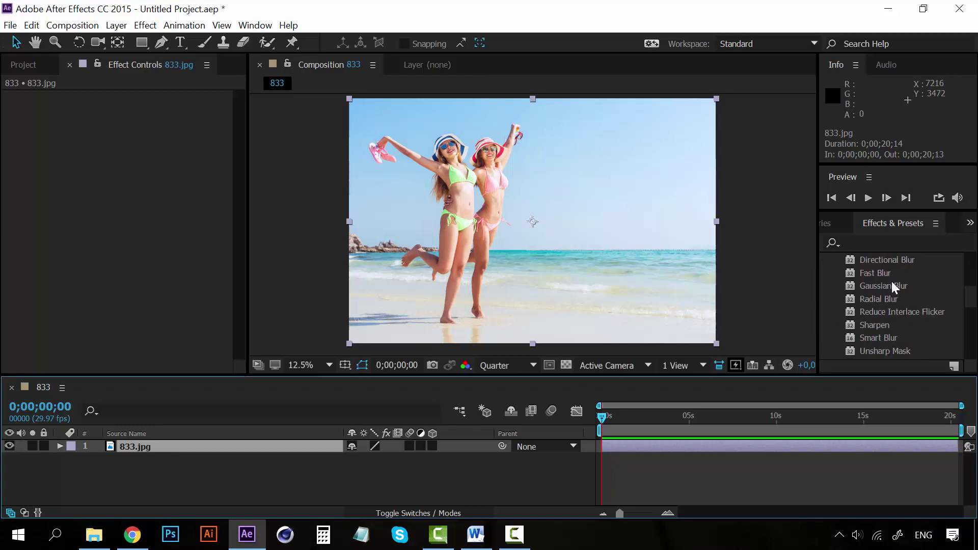
pyautogui.click(891, 286)
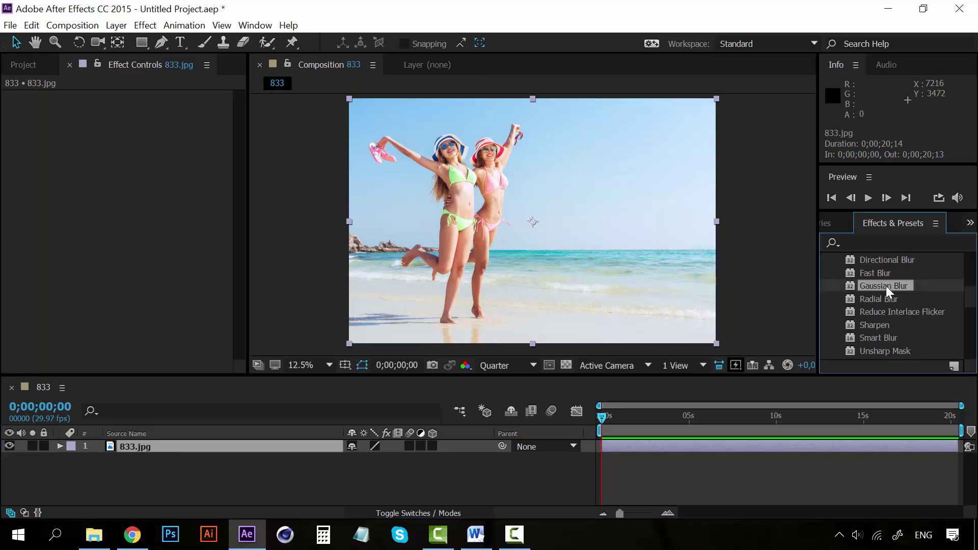
# Apply Gaussian Blur from Effects & Presets to the selected 833.jpg layer.
pyautogui.click(149, 23)
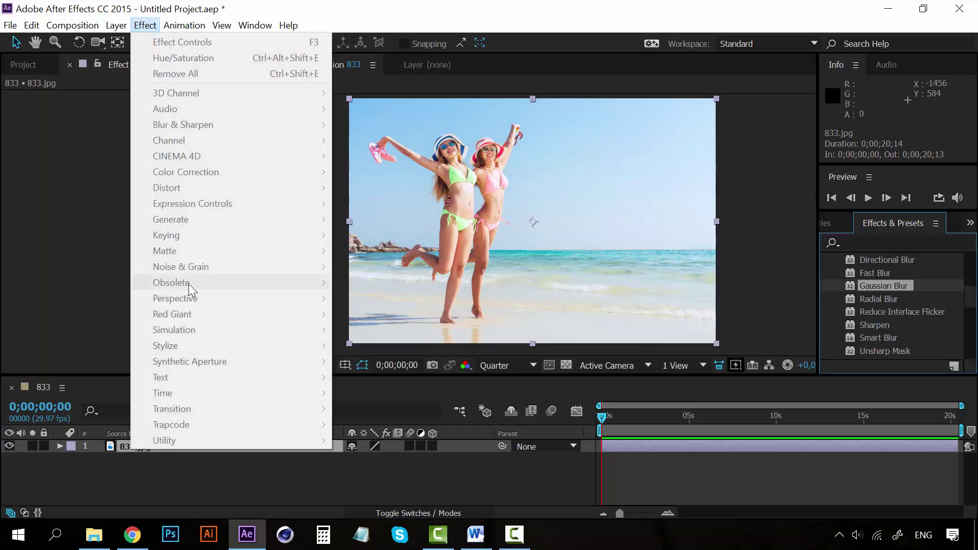
pyautogui.click(125, 472)
pyautogui.click(132, 447)
pyautogui.click(152, 26)
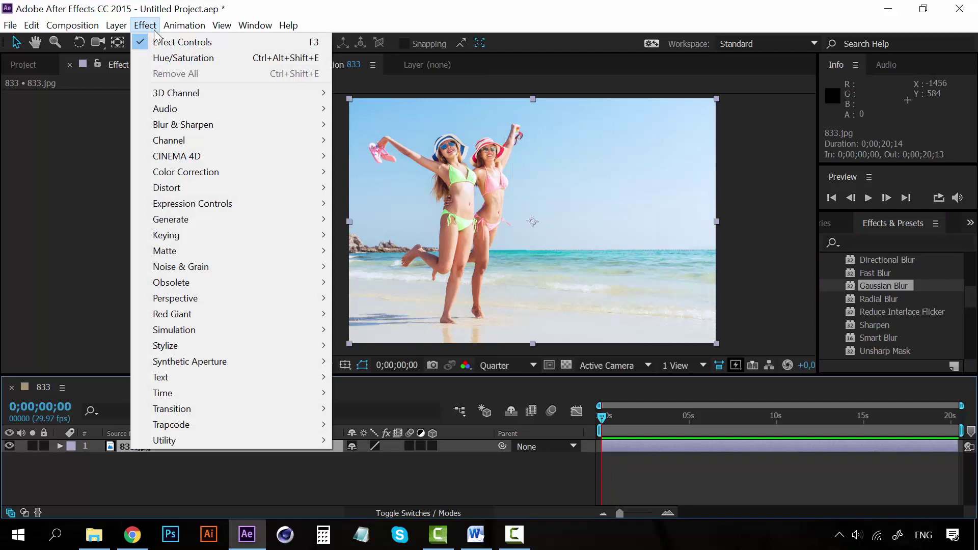
pyautogui.moveTo(240, 124)
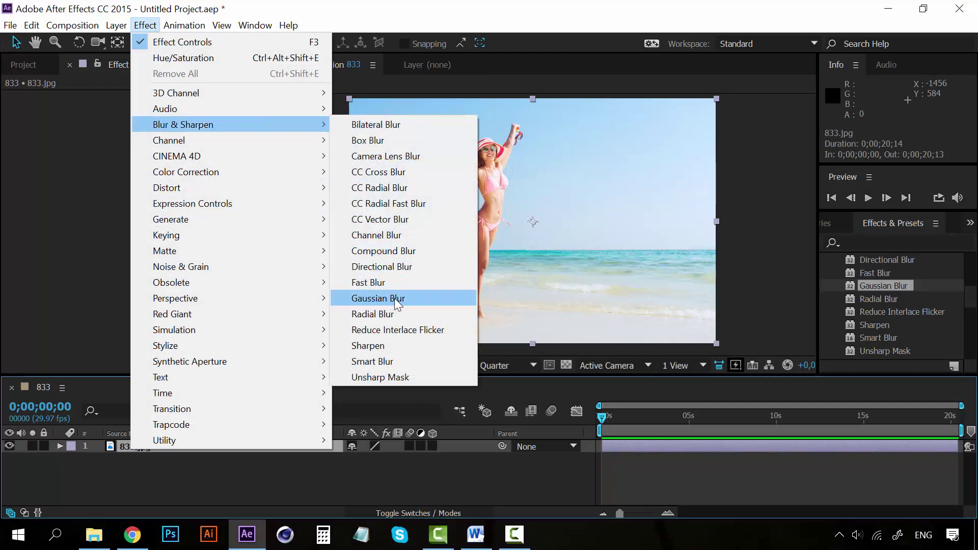
pyautogui.click(896, 223)
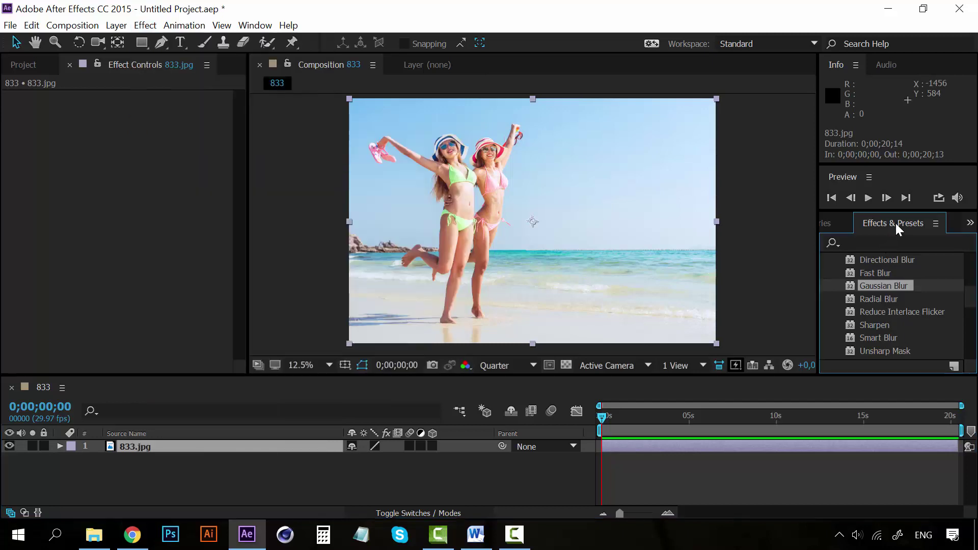
pyautogui.doubleClick(868, 287)
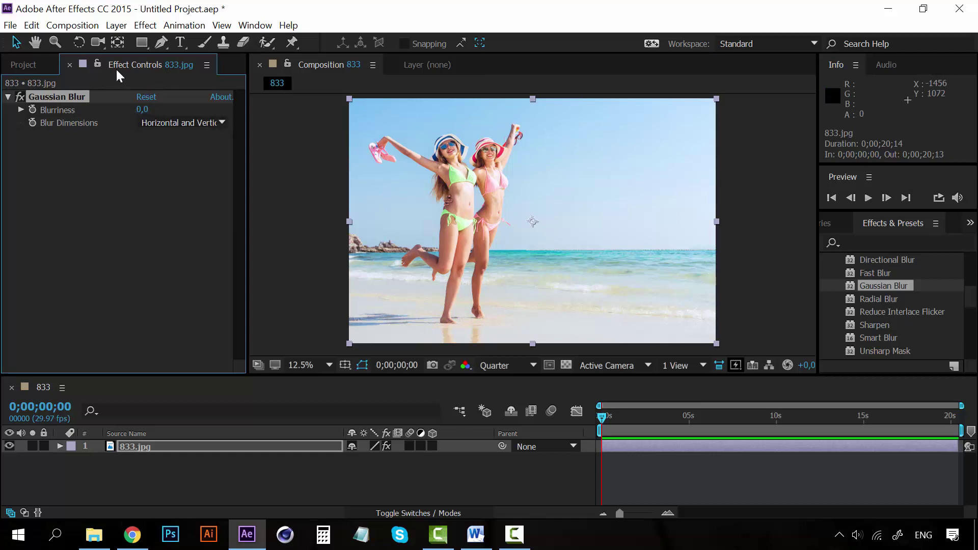
# Raise Gaussian Blur's Blurriness through 28,6 up to its maximum of 50,0.
pyautogui.click(8, 96)
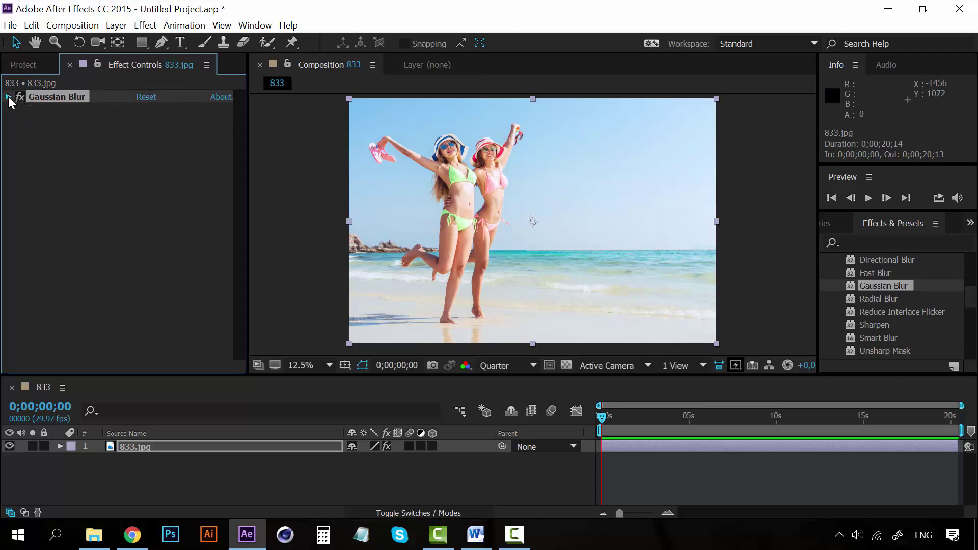
pyautogui.click(8, 96)
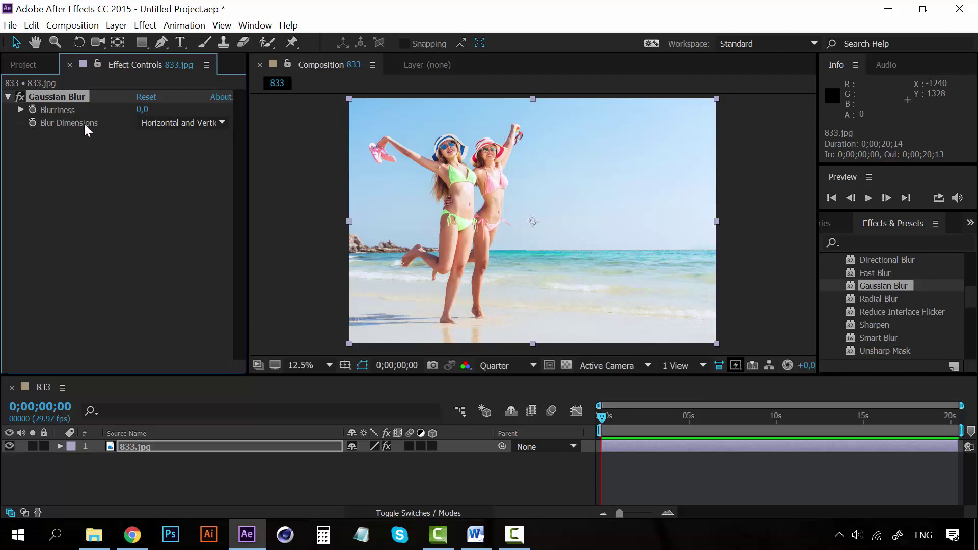
pyautogui.click(20, 109)
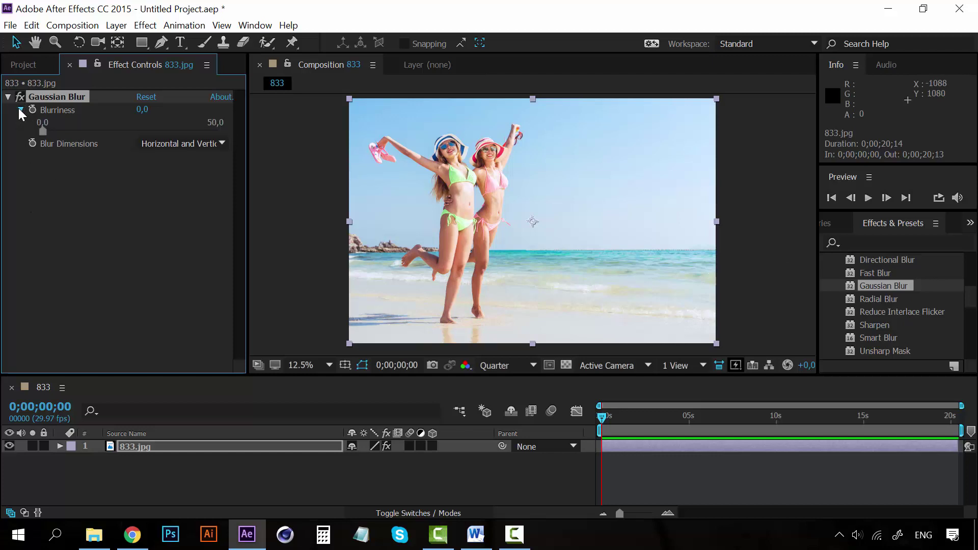
pyautogui.click(20, 109)
pyautogui.click(20, 110)
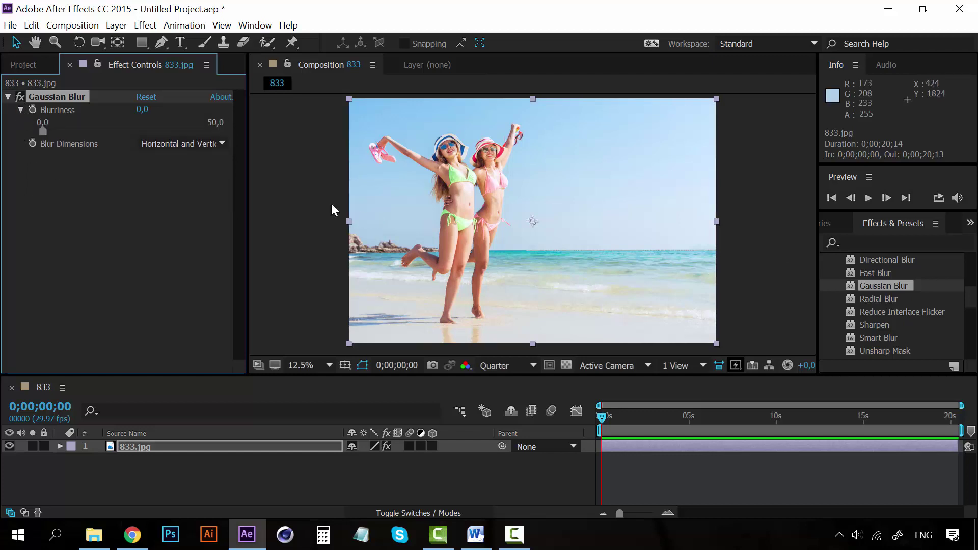
pyautogui.moveTo(42, 129); pyautogui.dragTo(146, 128)
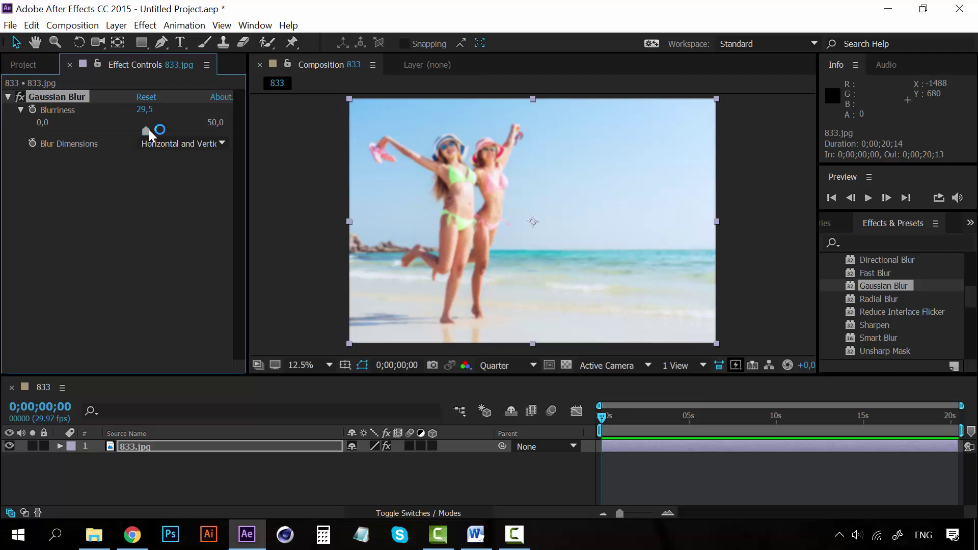
pyautogui.moveTo(149, 129); pyautogui.dragTo(236, 124)
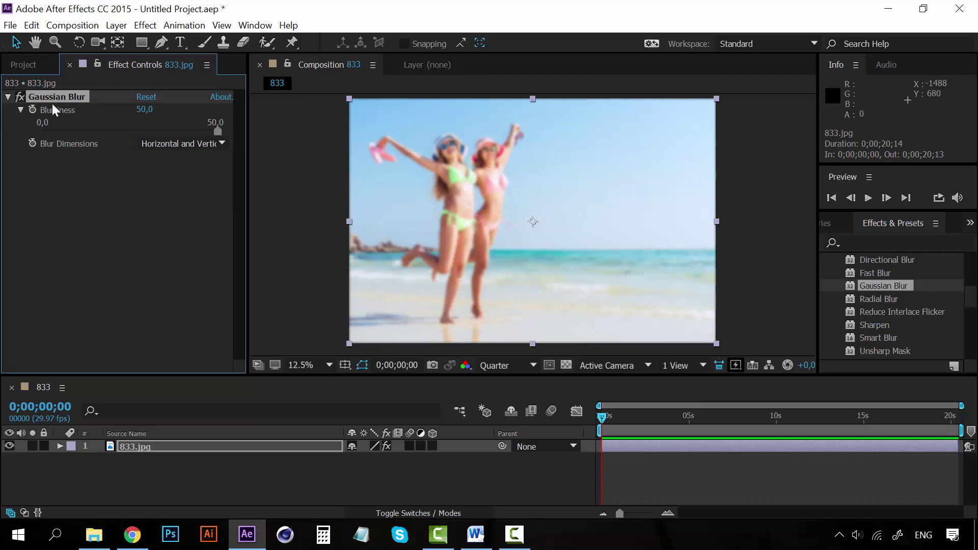
# Toggle Gaussian Blur off and on repeatedly to compare blurred and sharp photo.
pyautogui.click(21, 109)
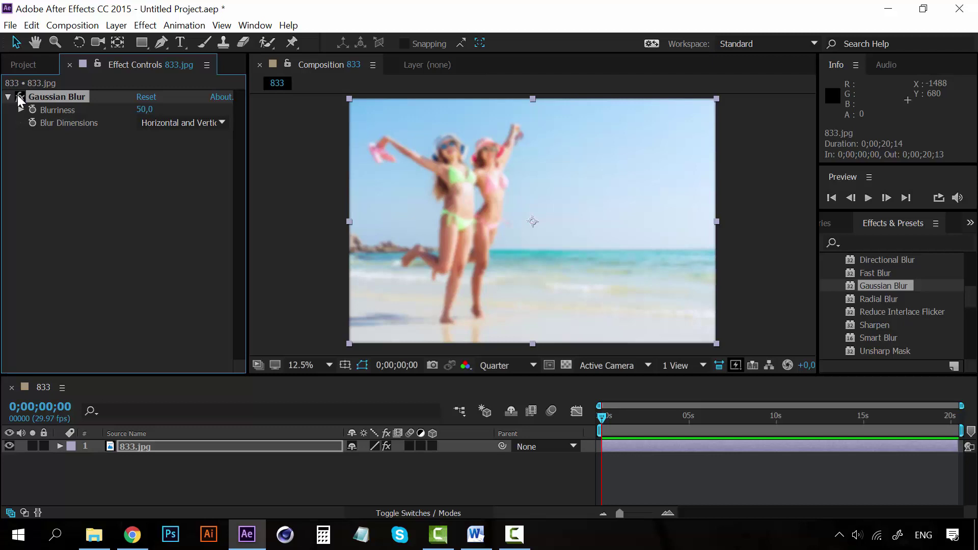
pyautogui.click(19, 96)
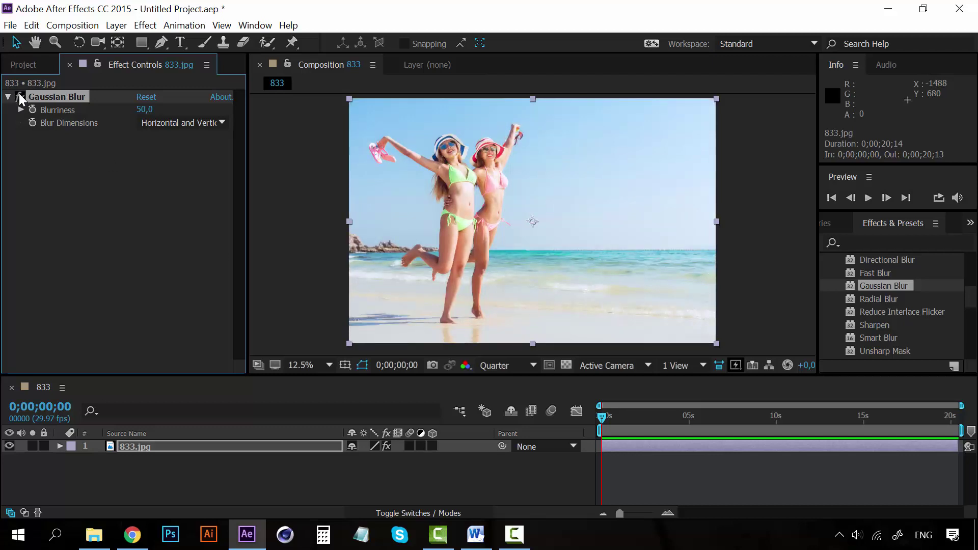
pyautogui.click(19, 96)
pyautogui.click(19, 97)
pyautogui.click(20, 96)
pyautogui.click(20, 97)
pyautogui.click(20, 96)
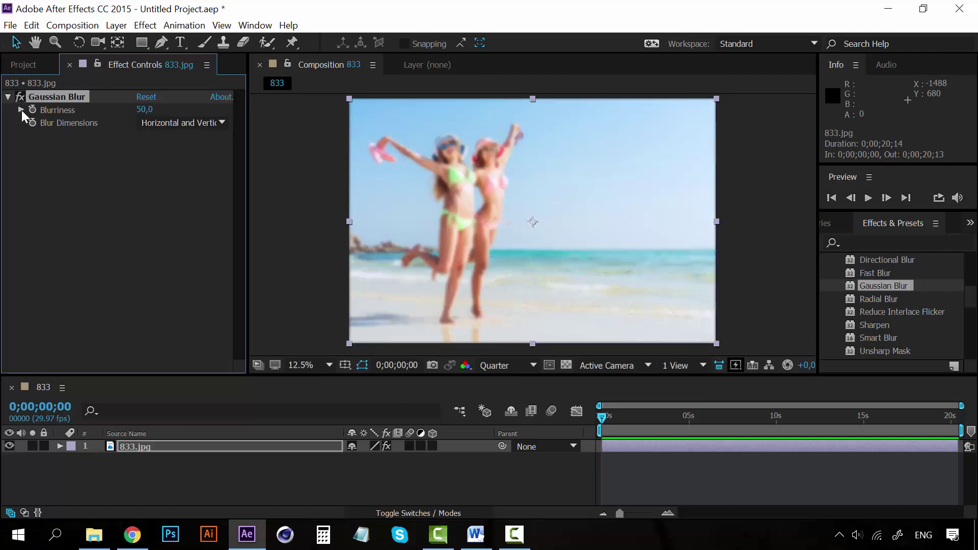
# Lower Blurriness to a subtle 3,7 and deselect the 833.jpg layer.
pyautogui.click(21, 110)
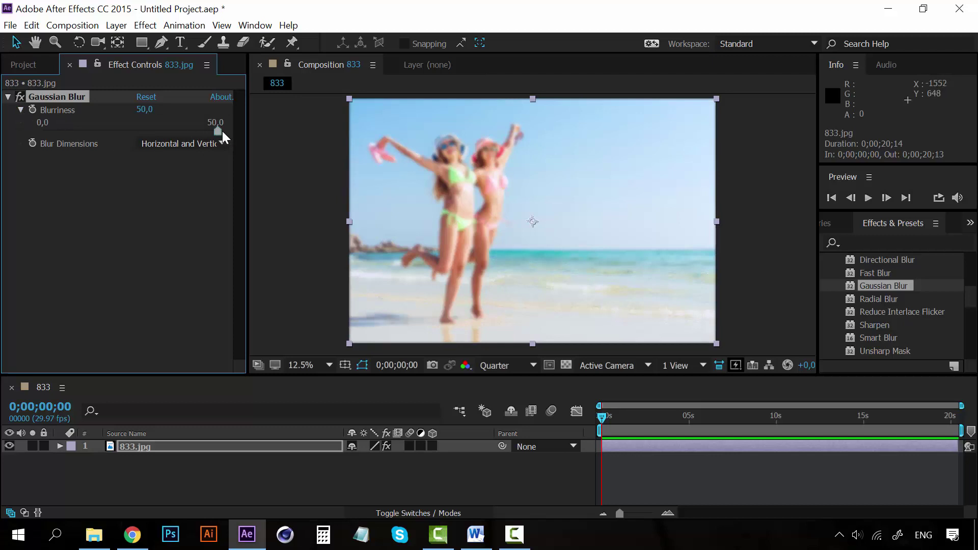
pyautogui.moveTo(217, 132); pyautogui.dragTo(56, 129)
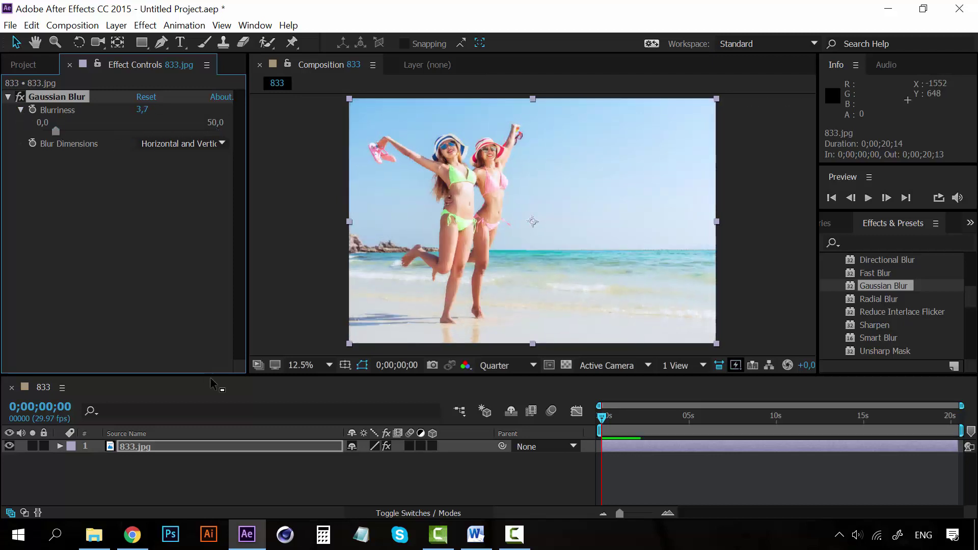
pyautogui.click(191, 469)
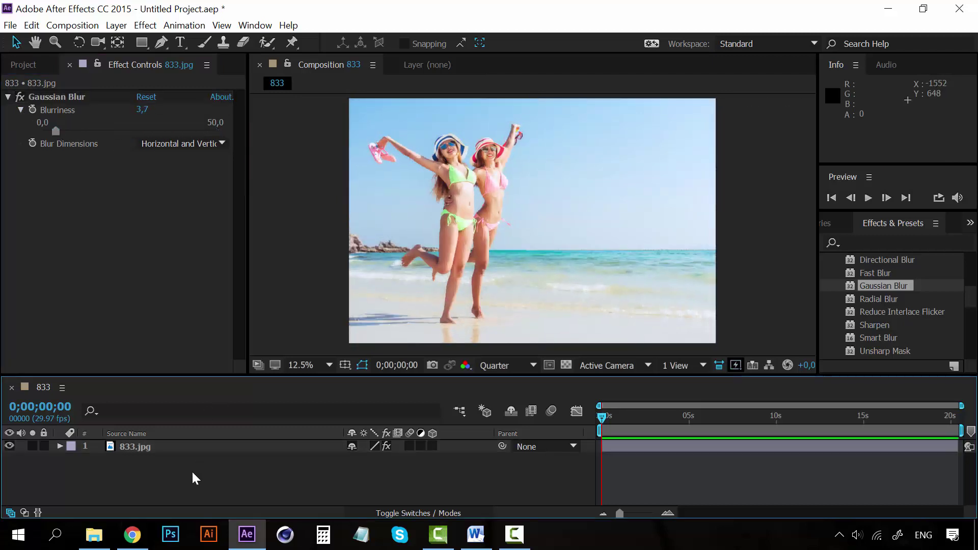
# Add 5318.jpg to the composition and position the mountain photo shifted right.
pyautogui.click(122, 28)
pyautogui.moveTo(229, 40)
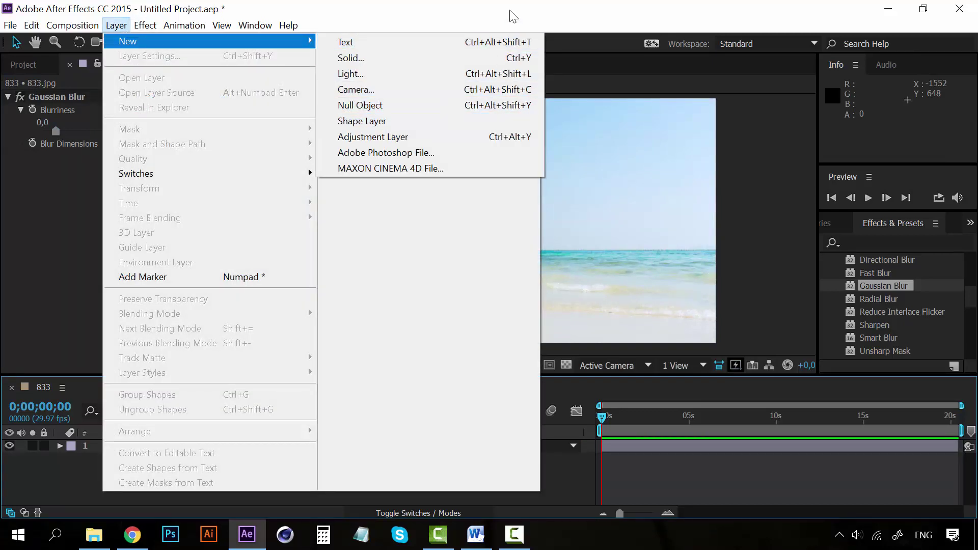
pyautogui.click(93, 87)
pyautogui.click(31, 63)
pyautogui.moveTo(47, 234); pyautogui.dragTo(142, 442)
pyautogui.moveTo(557, 167); pyautogui.dragTo(643, 163)
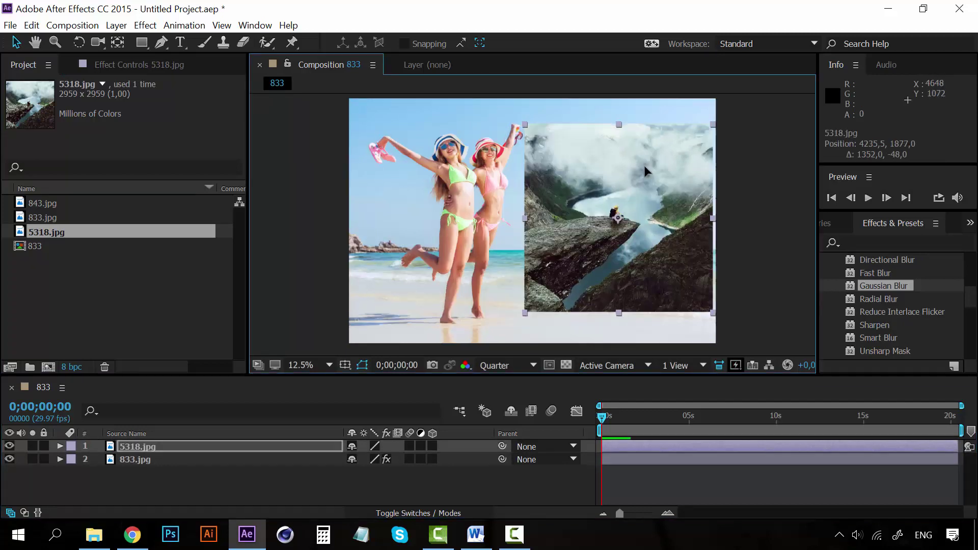
# Raise the beach photo's Blurriness to 35,2, then select the mountain layer.
pyautogui.click(151, 459)
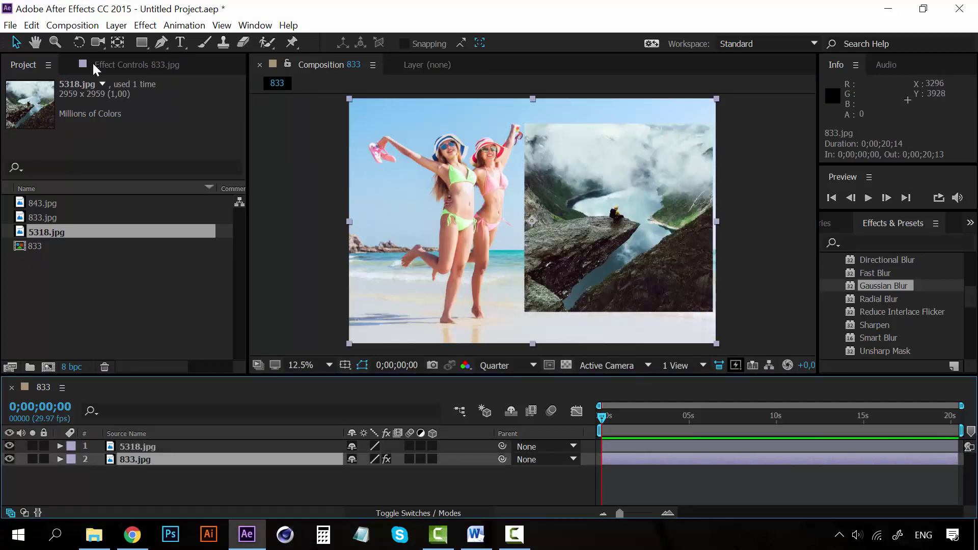
pyautogui.click(116, 66)
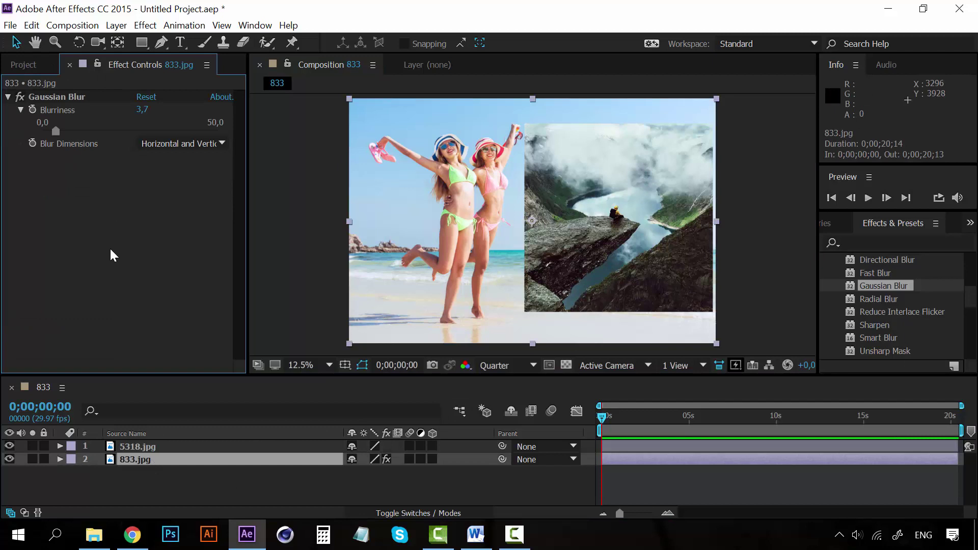
pyautogui.moveTo(56, 127); pyautogui.dragTo(136, 129)
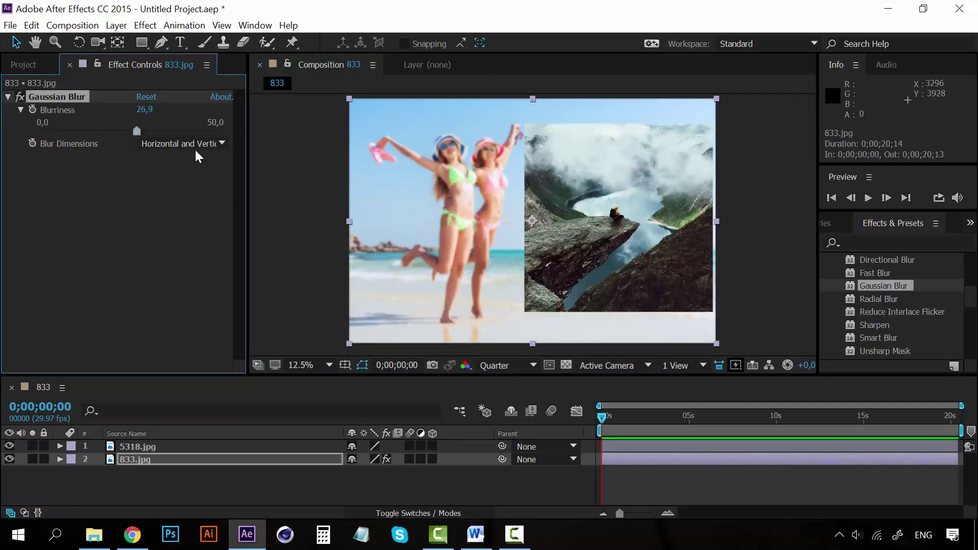
pyautogui.click(165, 130)
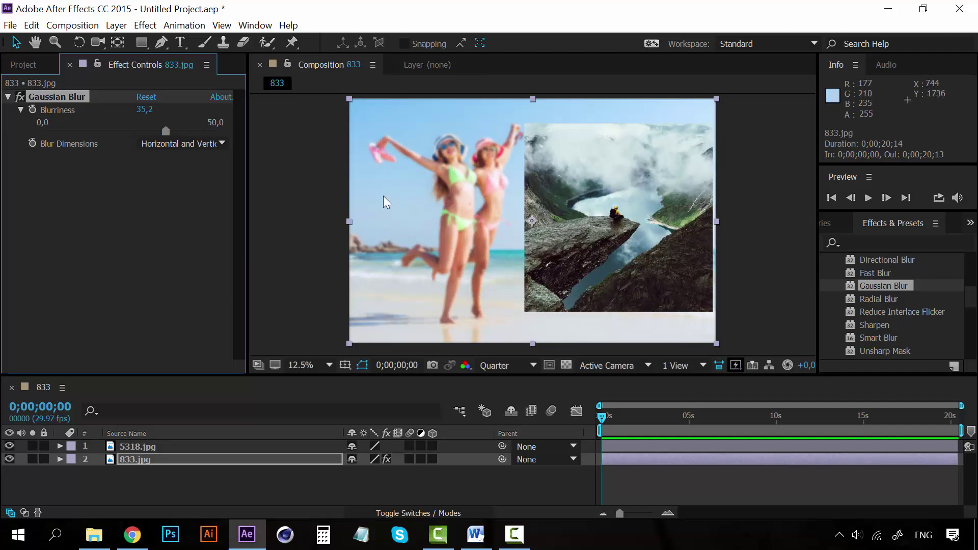
pyautogui.click(176, 460)
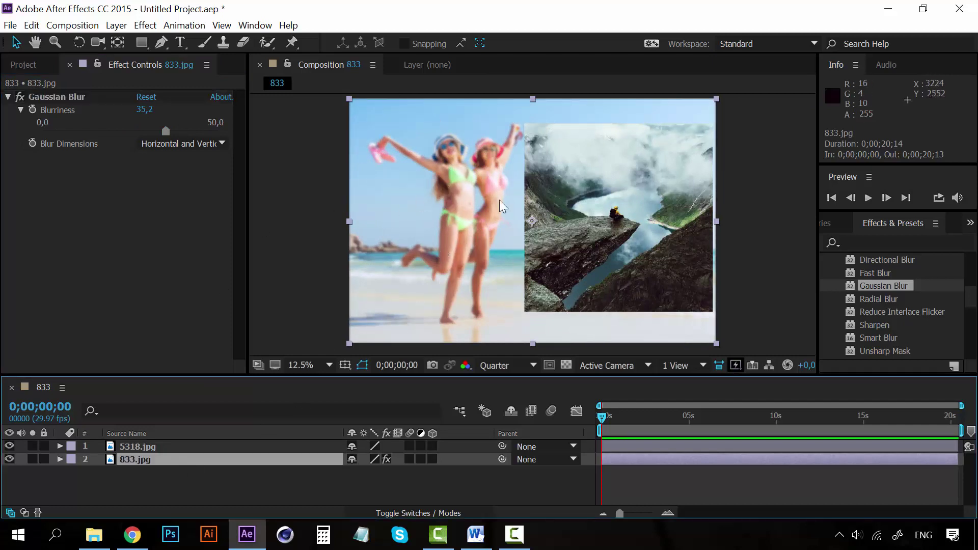
pyautogui.click(170, 446)
pyautogui.click(131, 459)
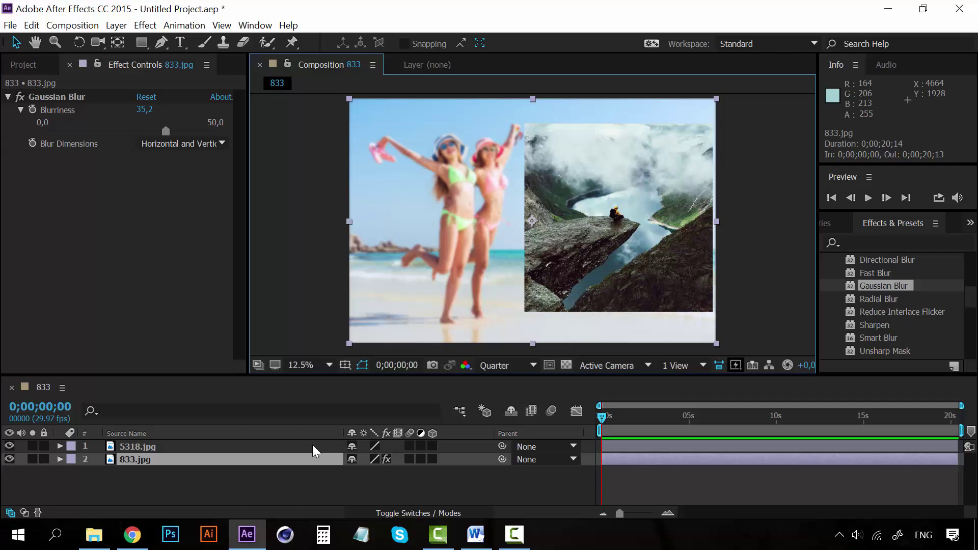
pyautogui.click(168, 448)
# Delete the 5318.jpg mountain layer and zoom the timeline in to individual frames.
pyautogui.press('Delete')
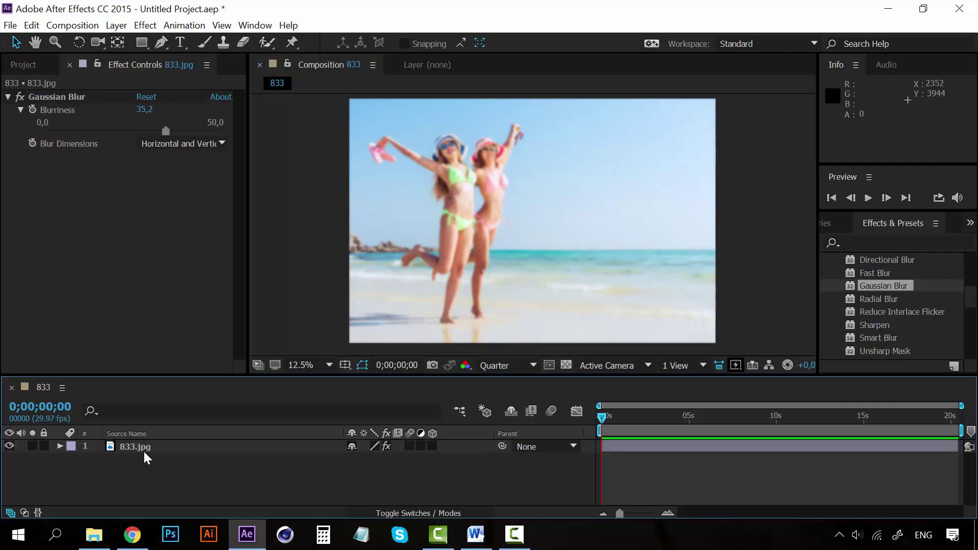
pyautogui.click(141, 448)
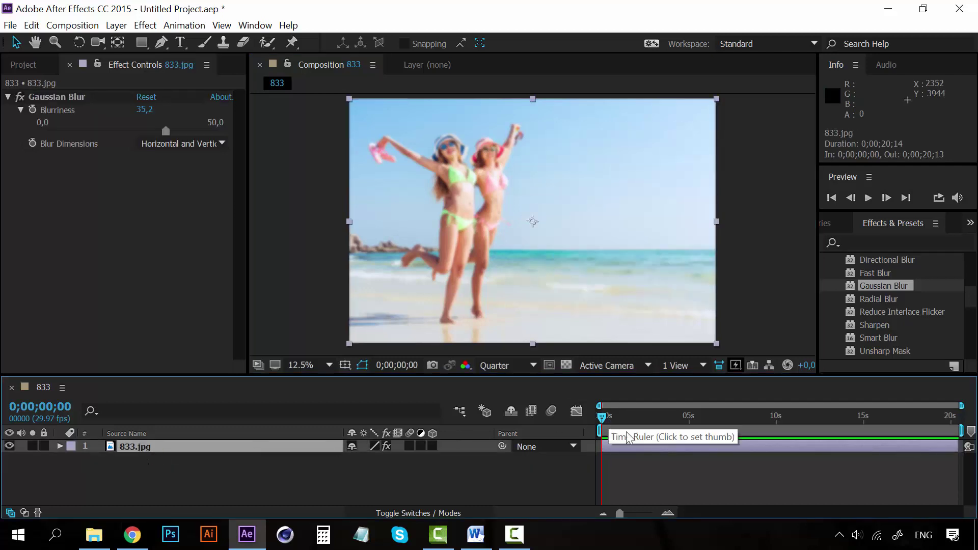
pyautogui.click(668, 514)
pyautogui.click(668, 513)
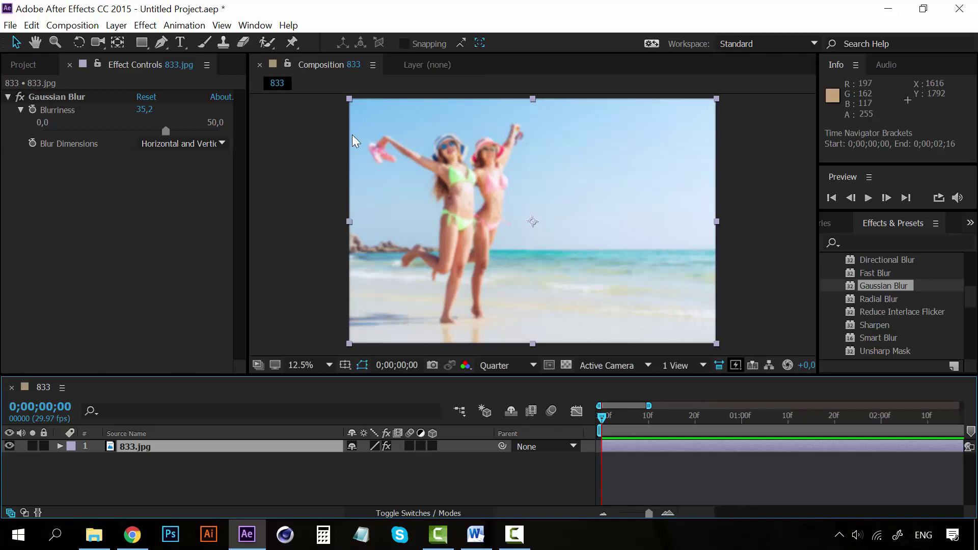
# Reset Blurriness to 0,0 and set its first keyframe at the start.
pyautogui.moveTo(167, 127); pyautogui.dragTo(49, 126)
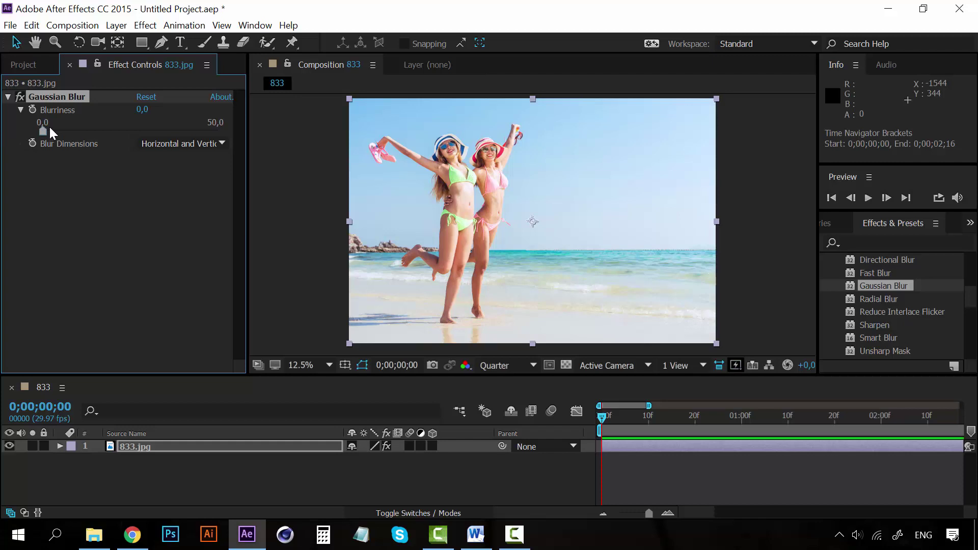
pyautogui.click(30, 107)
pyautogui.click(131, 445)
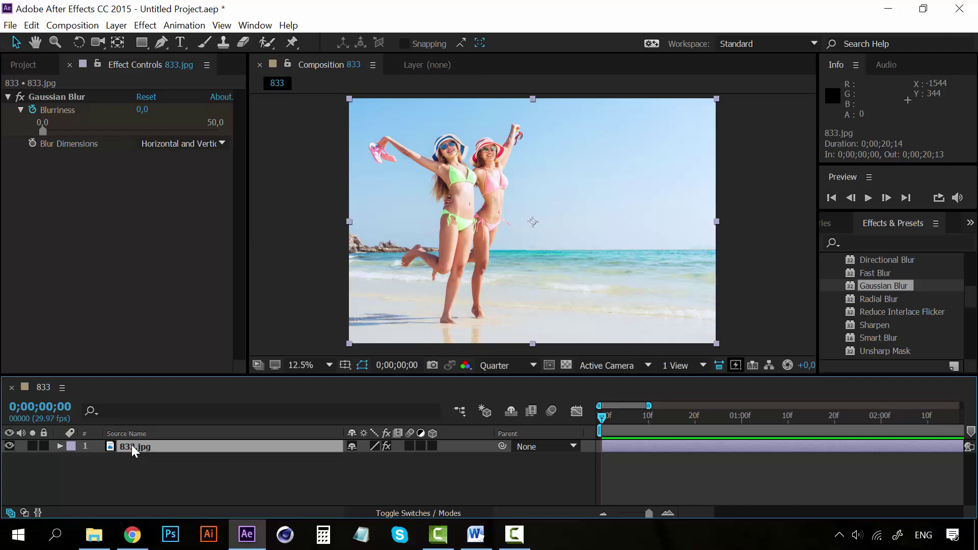
# Show only the beach layer's animated Blurriness property using U.
pyautogui.press('u')
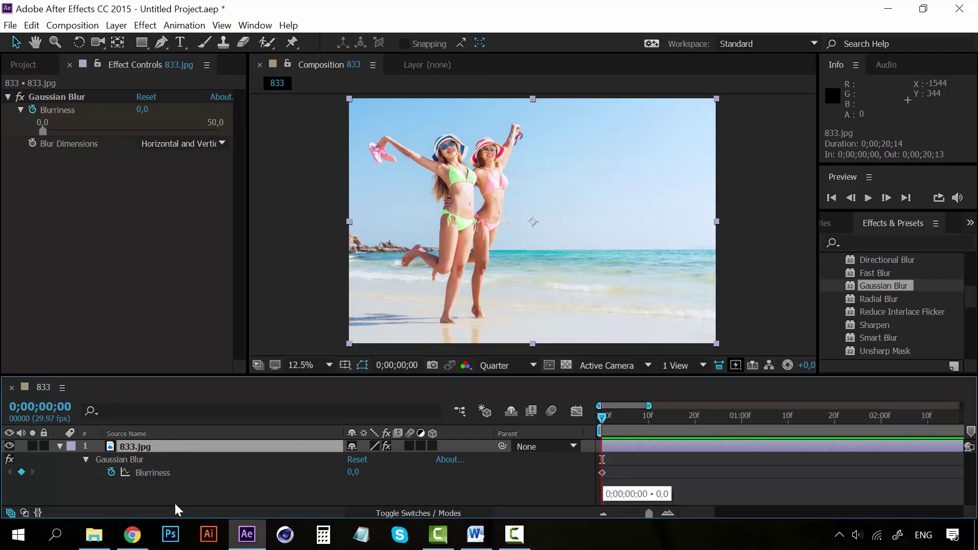
pyautogui.hotkey('ctrl', 'shift', 'a')
pyautogui.click(60, 446)
pyautogui.click(60, 446)
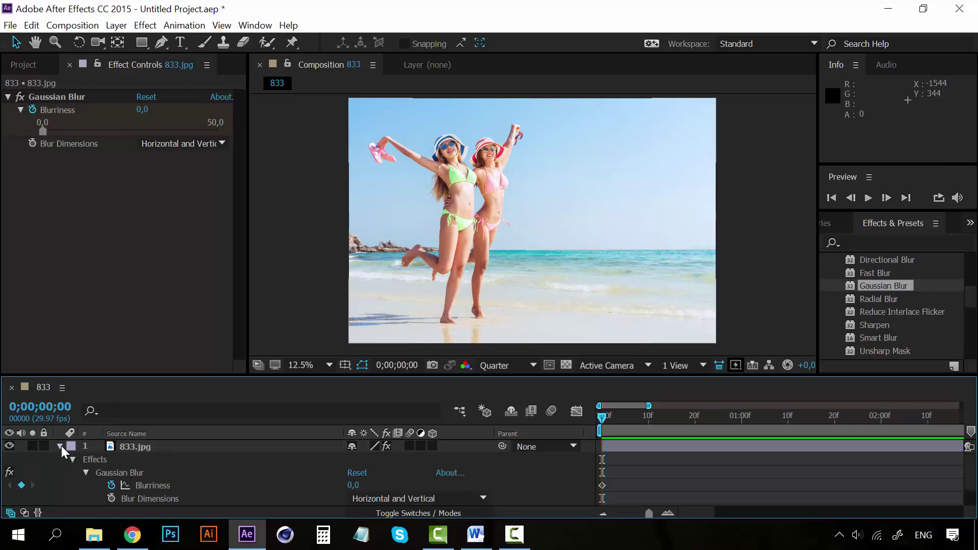
pyautogui.click(147, 448)
pyautogui.press('u')
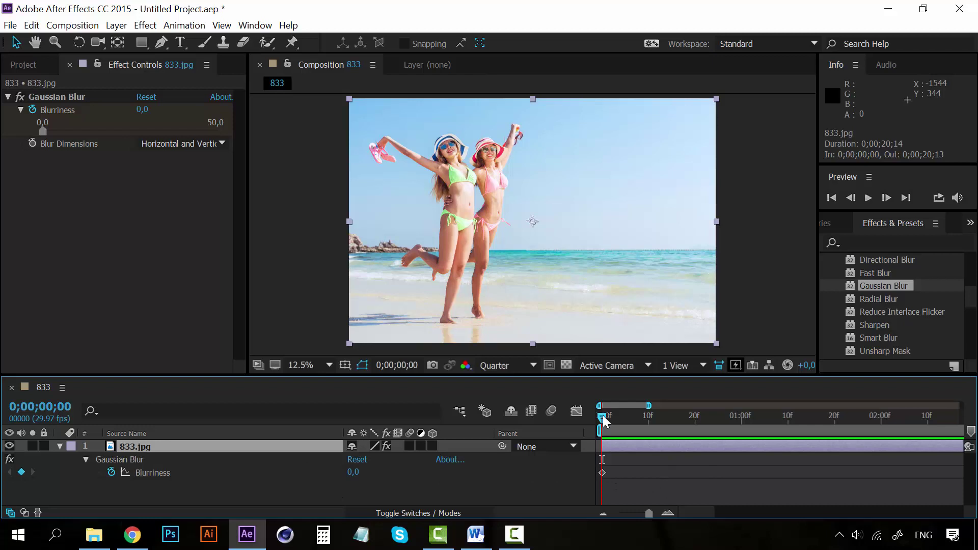
# Keyframe Blurriness at 100,4 at one second and preview the animation.
pyautogui.moveTo(602, 417); pyautogui.dragTo(741, 415)
pyautogui.moveTo(352, 472); pyautogui.dragTo(581, 474)
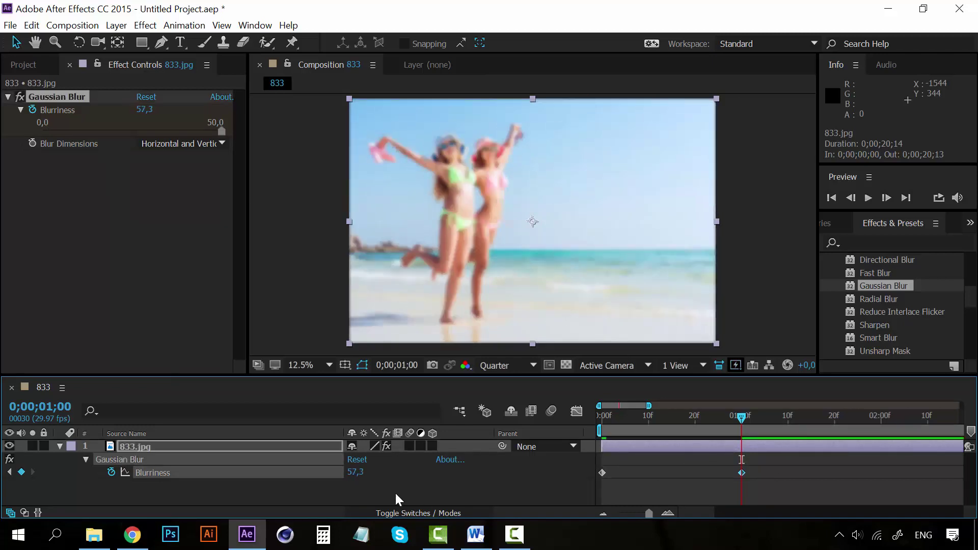
pyautogui.moveTo(355, 472); pyautogui.dragTo(566, 478)
pyautogui.moveTo(351, 472); pyautogui.dragTo(475, 471)
pyautogui.moveTo(741, 417); pyautogui.dragTo(591, 421)
pyautogui.press('space')
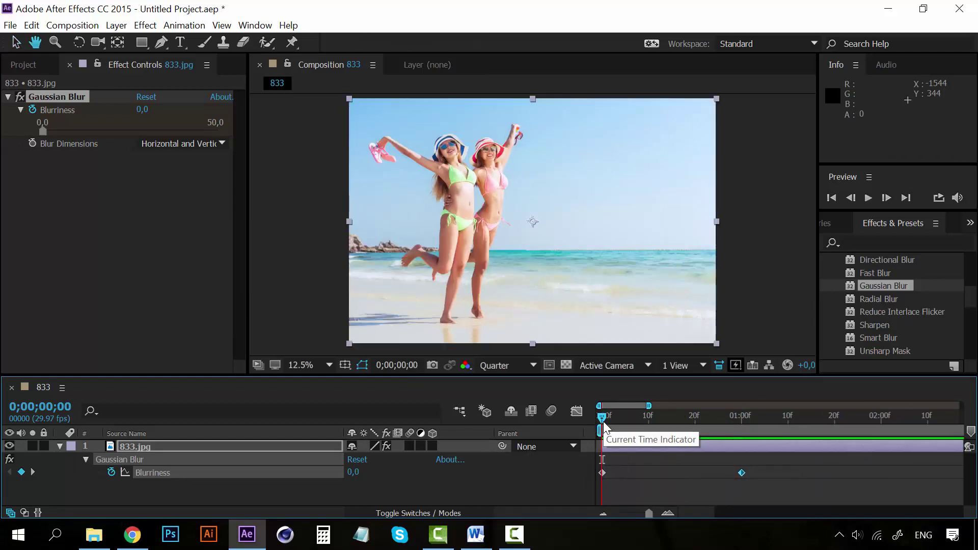
pyautogui.press('space')
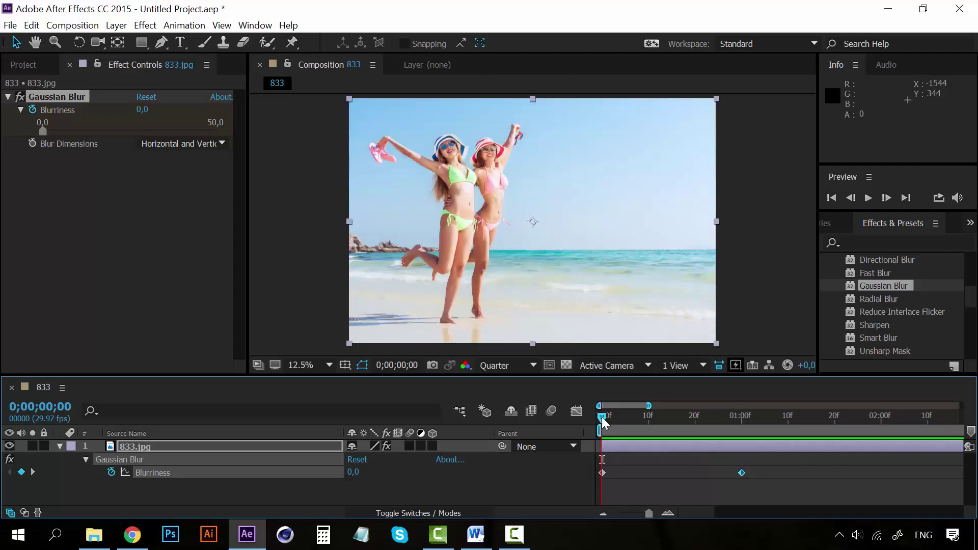
# Set Blurriness to 0 at two seconds and preview the blur animation.
pyautogui.moveTo(601, 417); pyautogui.dragTo(882, 414)
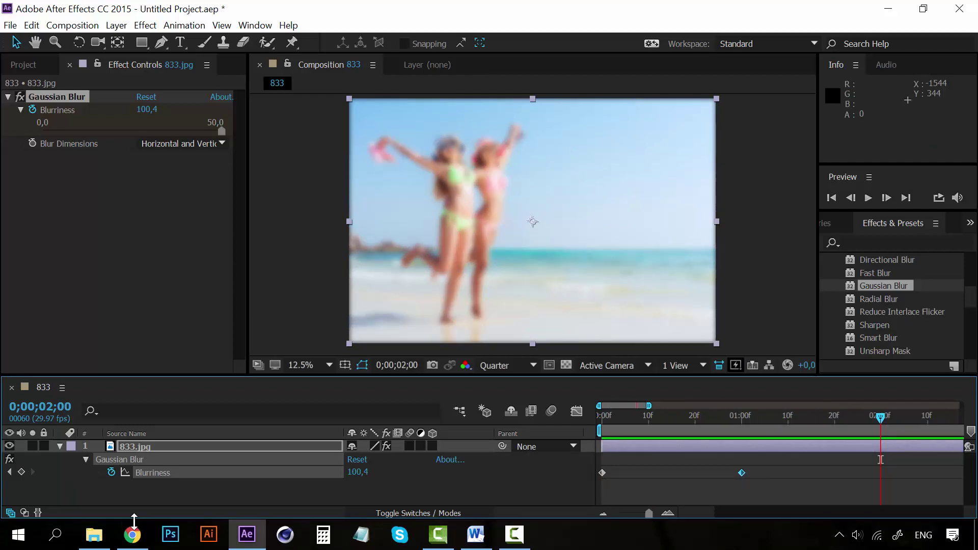
pyautogui.click(361, 472)
pyautogui.write('0')
pyautogui.press('Return')
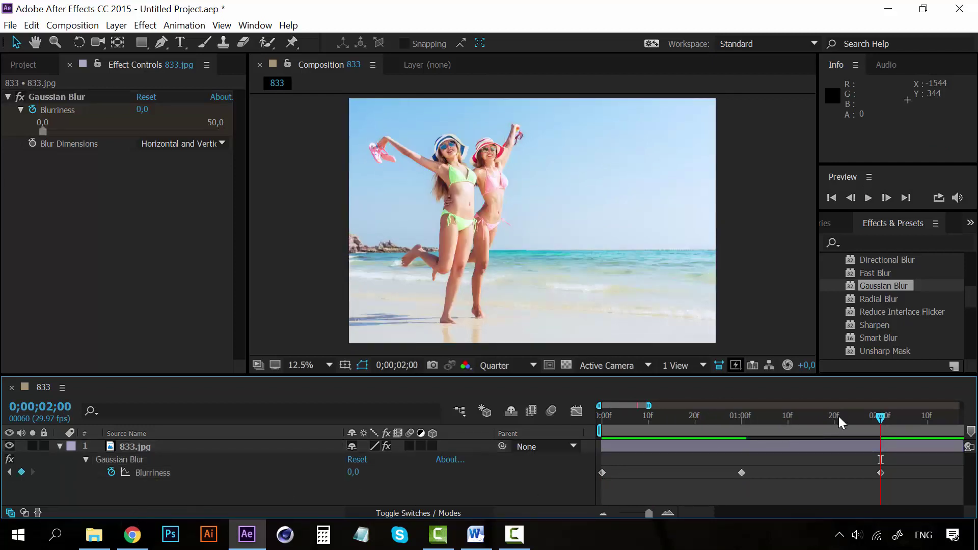
pyautogui.moveTo(839, 417); pyautogui.dragTo(613, 421)
pyautogui.press('space')
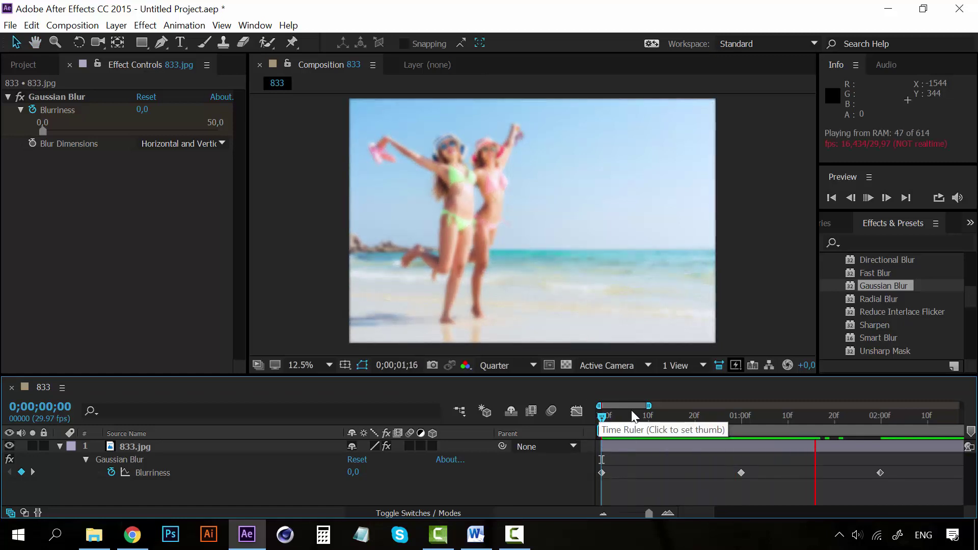
pyautogui.click(598, 417)
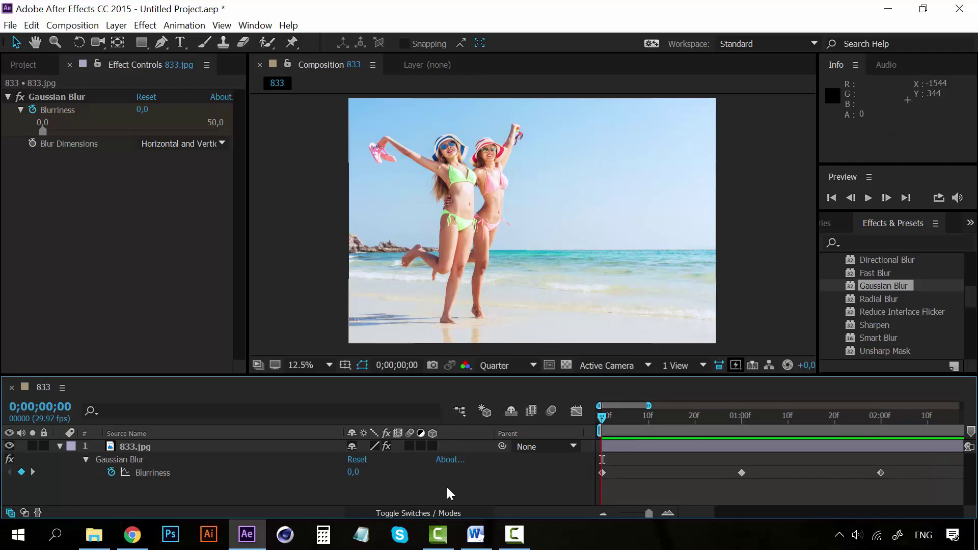
# Delete the Gaussian Blur effect, then undo to restore it and collapse its settings.
pyautogui.click(145, 457)
pyautogui.click(60, 97)
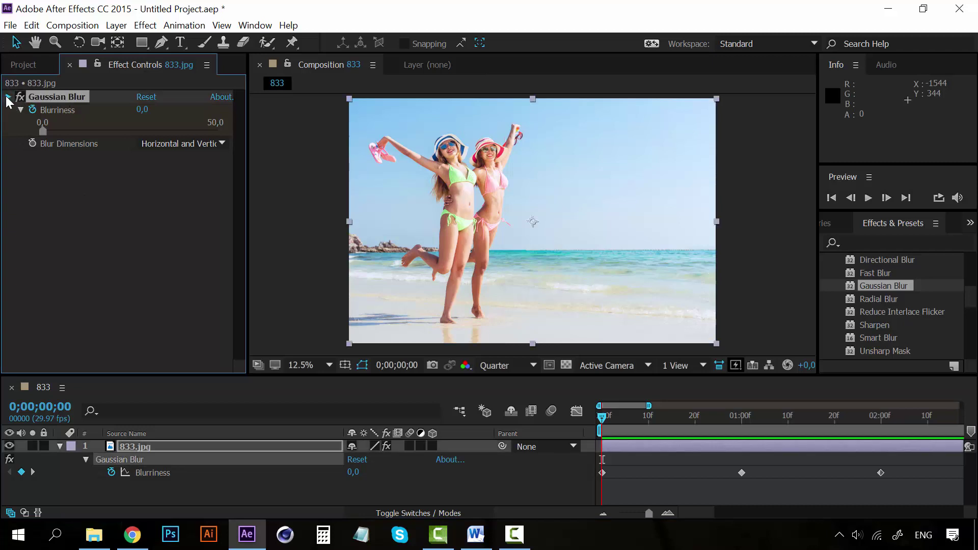
pyautogui.press('Delete')
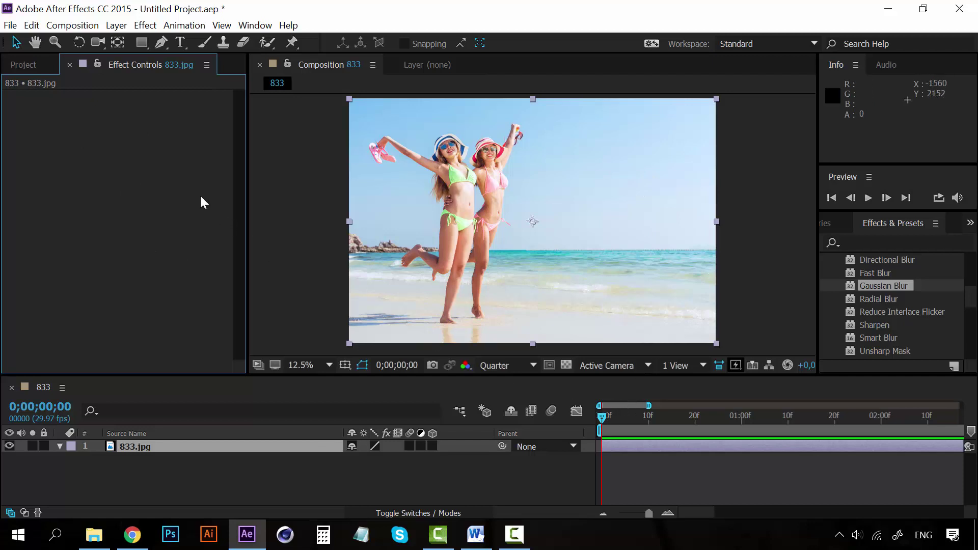
pyautogui.hotkey('ctrl', 'z')
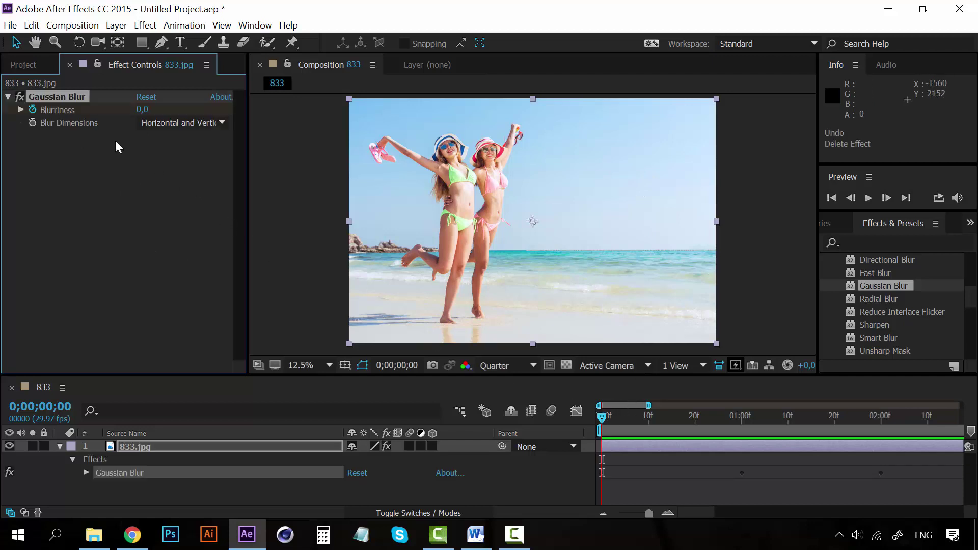
pyautogui.click(10, 99)
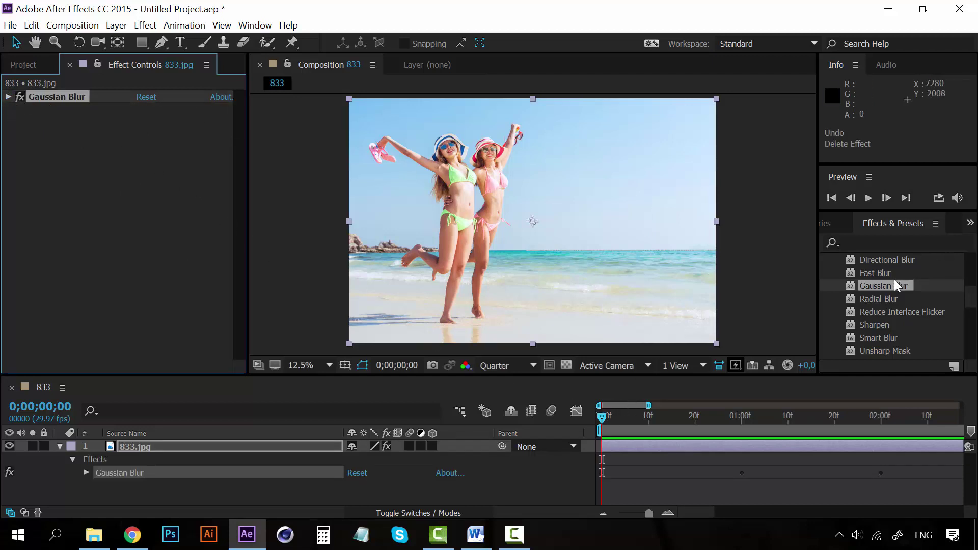
# Add Smart Blur, expand and collapse both blurs' settings, then delete Smart Blur and select Gaussian Blur.
pyautogui.doubleClick(888, 337)
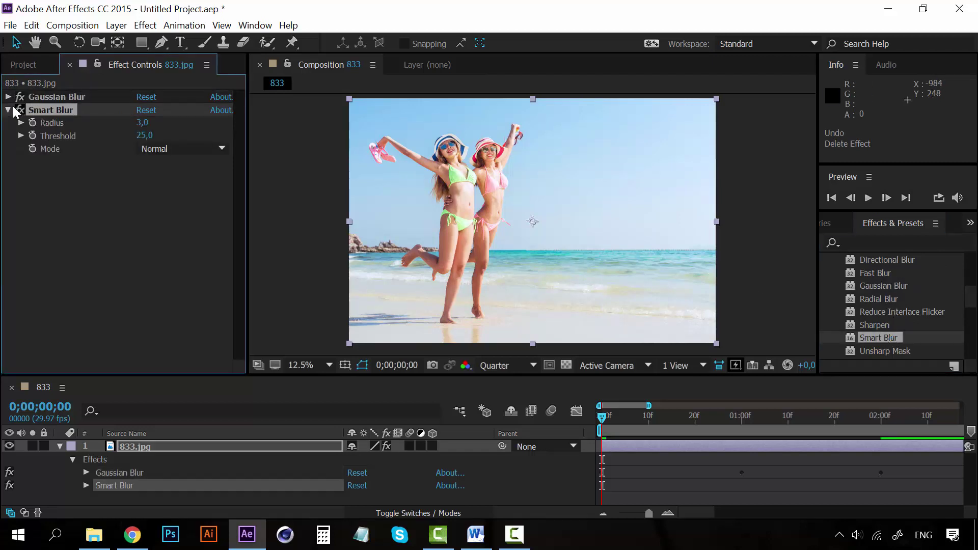
pyautogui.click(9, 109)
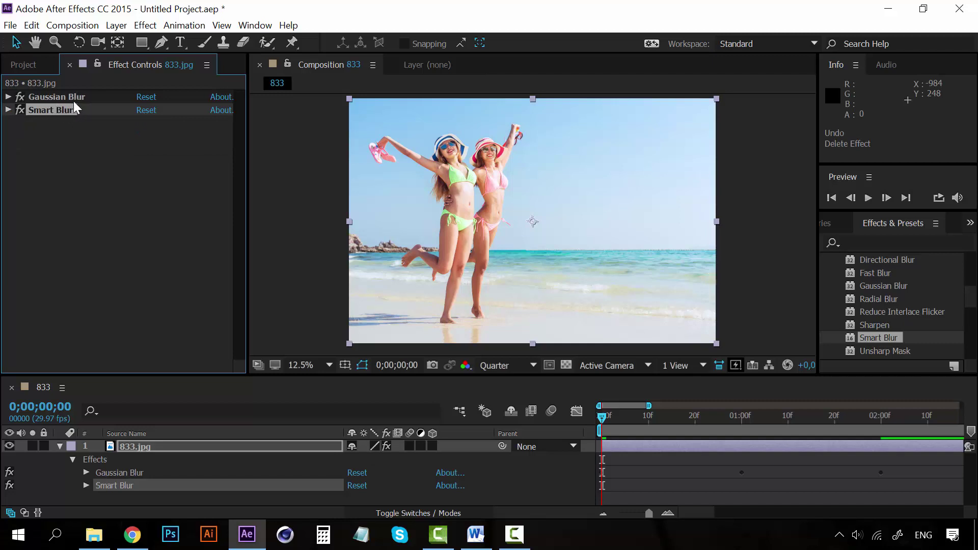
pyautogui.click(8, 109)
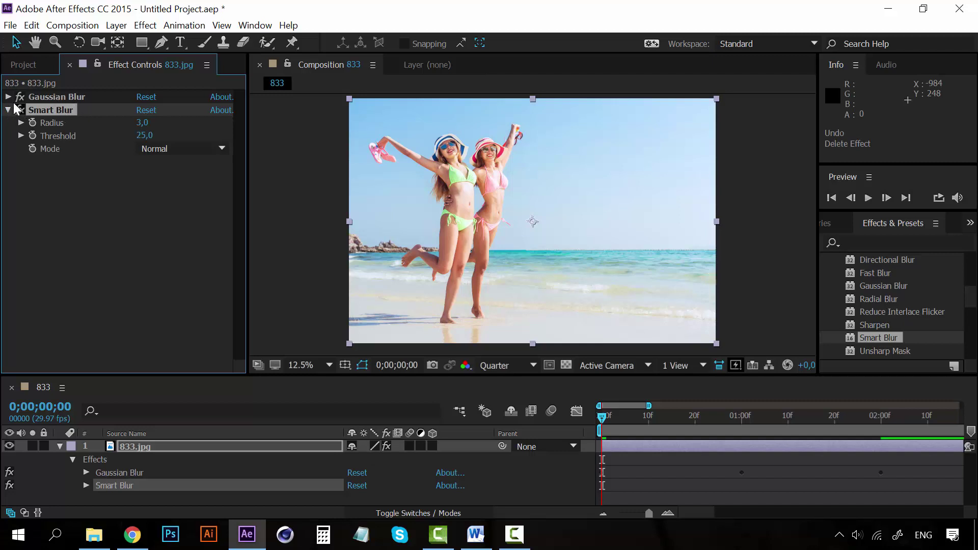
pyautogui.click(8, 97)
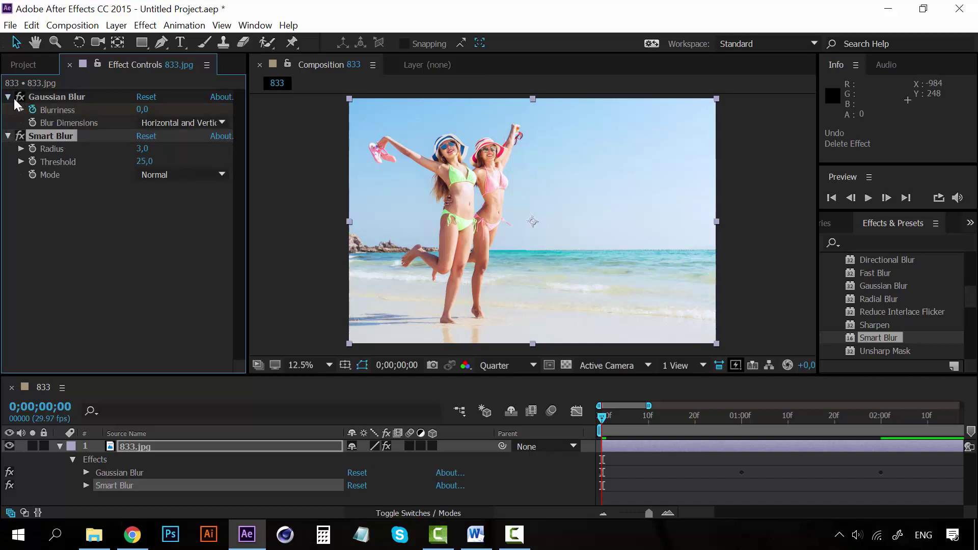
pyautogui.click(8, 98)
pyautogui.click(8, 111)
pyautogui.press('Delete')
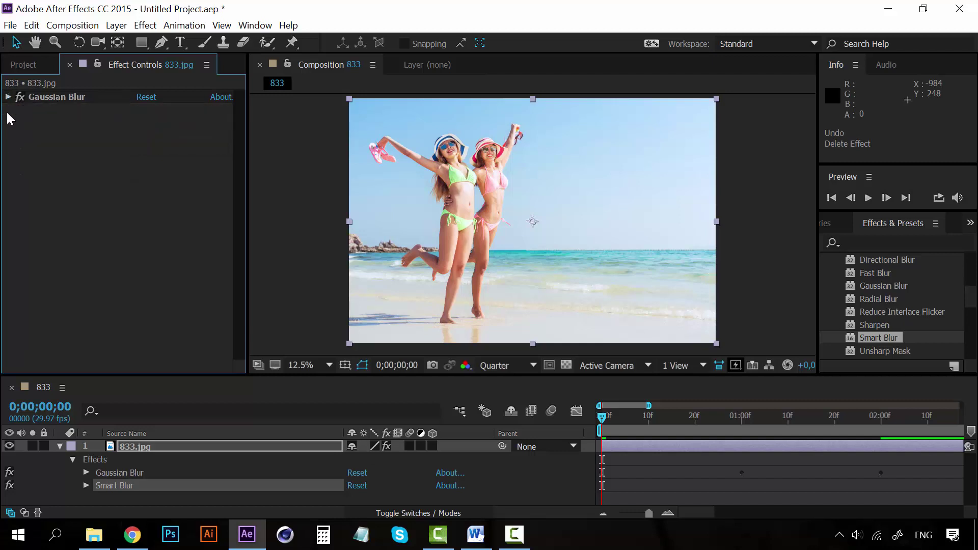
pyautogui.click(29, 97)
# Delete Gaussian Blur, try Bilateral Blur at Threshold 57, then replace it with Box Blur.
pyautogui.press('Delete')
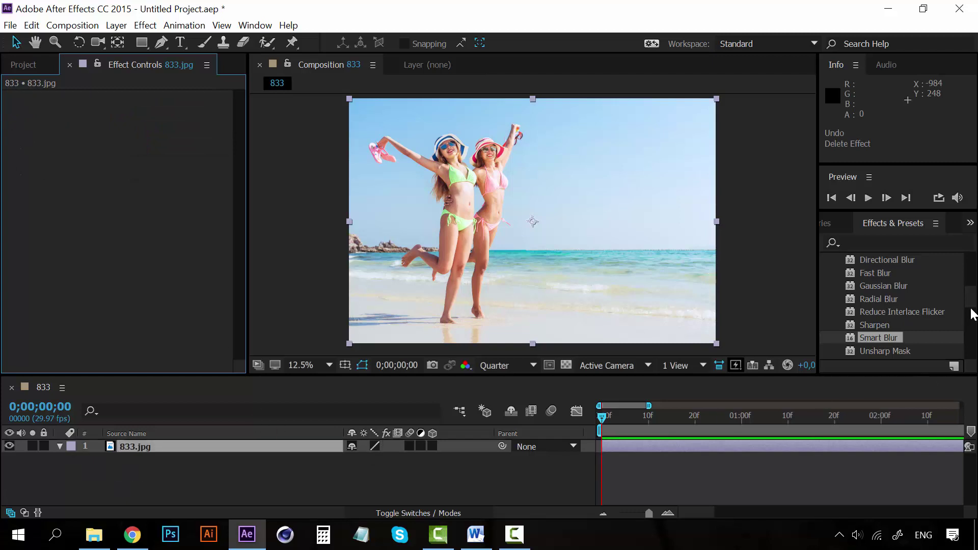
pyautogui.scroll(5, 933, 309)
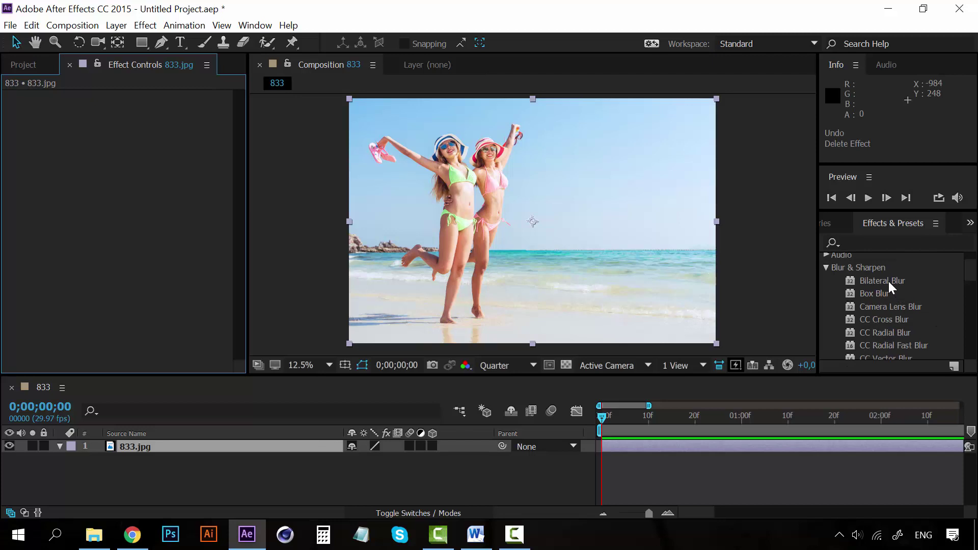
pyautogui.moveTo(888, 281); pyautogui.dragTo(503, 186)
pyautogui.scroll(1, 503, 185)
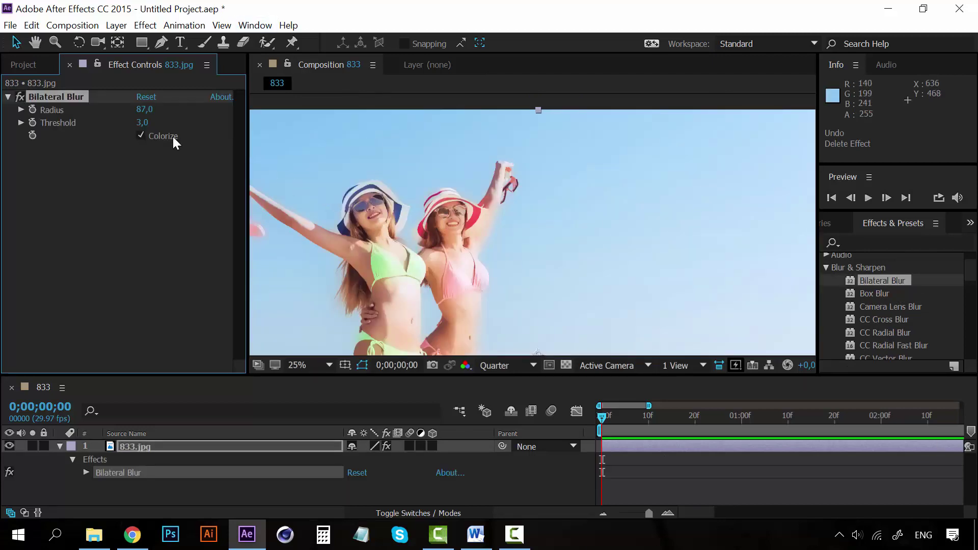
pyautogui.moveTo(145, 122); pyautogui.dragTo(186, 122)
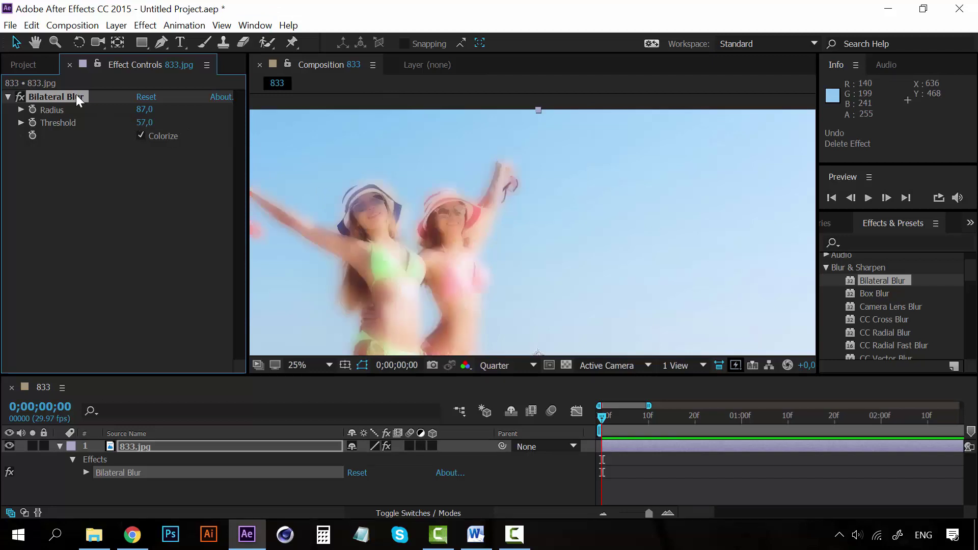
pyautogui.press('Delete')
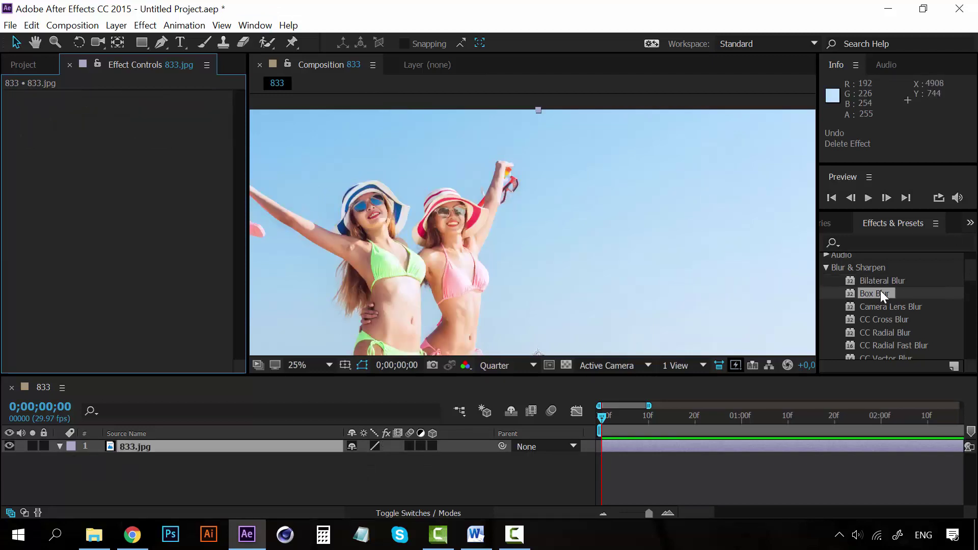
pyautogui.moveTo(880, 291); pyautogui.dragTo(435, 225)
# Raise the Box Blur radius to 58, then delete the Box Blur effect.
pyautogui.moveTo(140, 109); pyautogui.dragTo(186, 109)
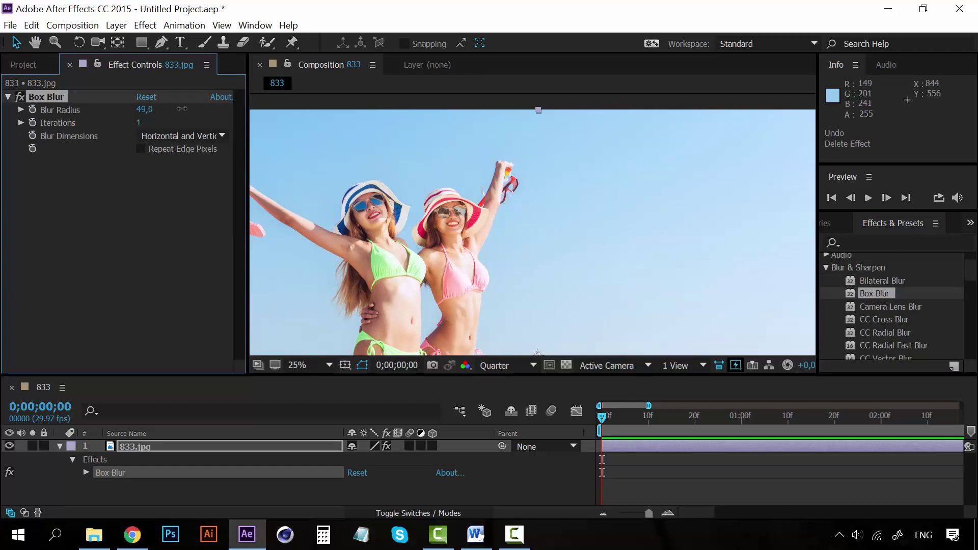
pyautogui.click(57, 96)
pyautogui.press('Delete')
# Apply CC Radial Blur, test Amount 46 and a weaker value, then delete it.
pyautogui.scroll(-2, 906, 304)
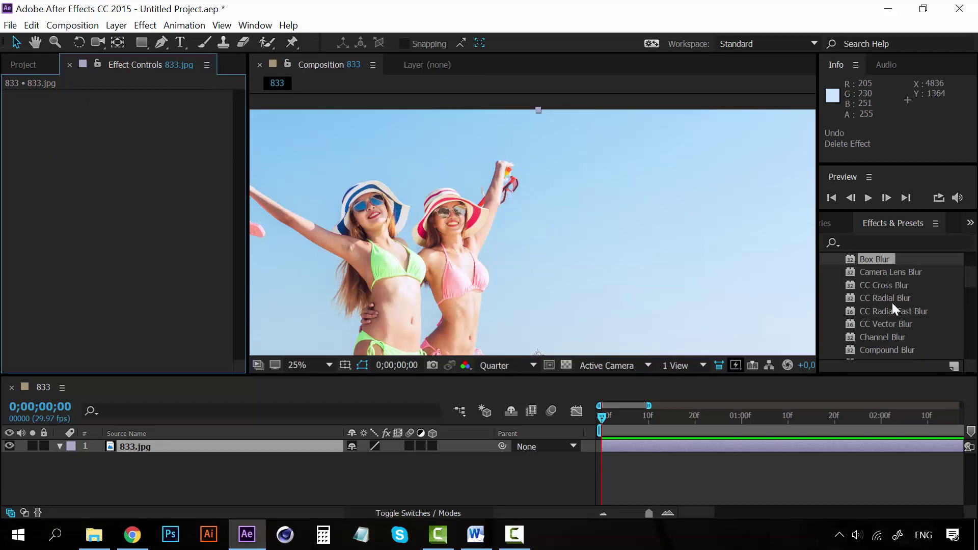
pyautogui.moveTo(892, 302); pyautogui.dragTo(41, 127)
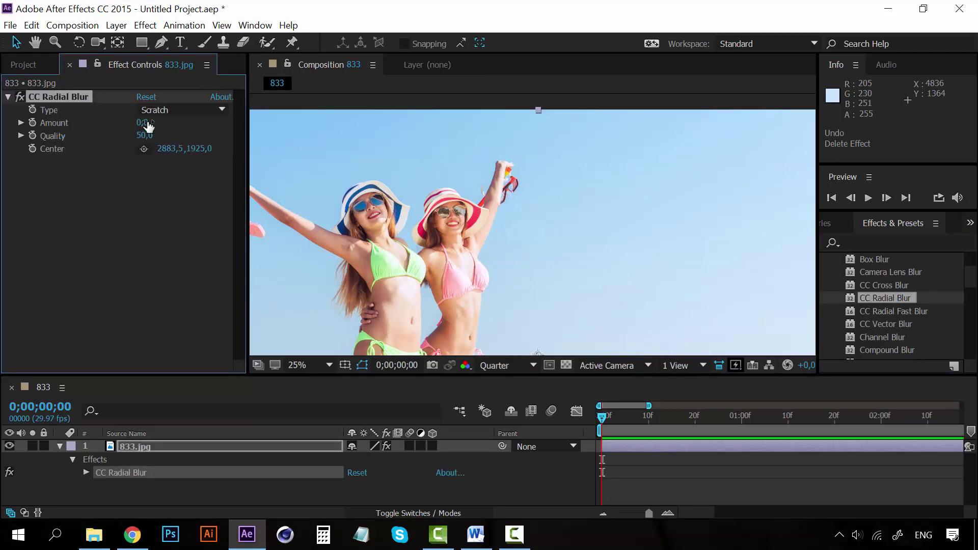
pyautogui.moveTo(148, 126); pyautogui.dragTo(449, 236)
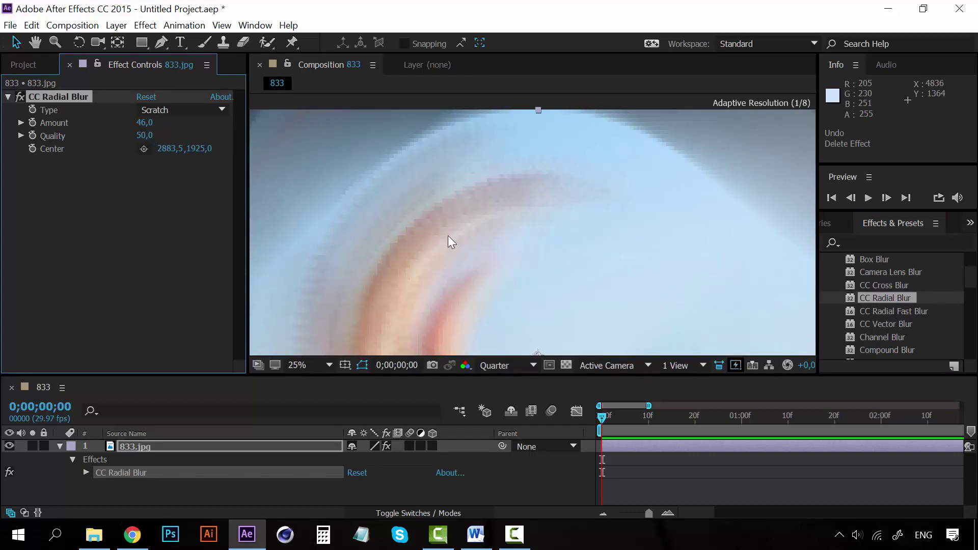
pyautogui.scroll(-2, 484, 243)
pyautogui.scroll(1, 534, 258)
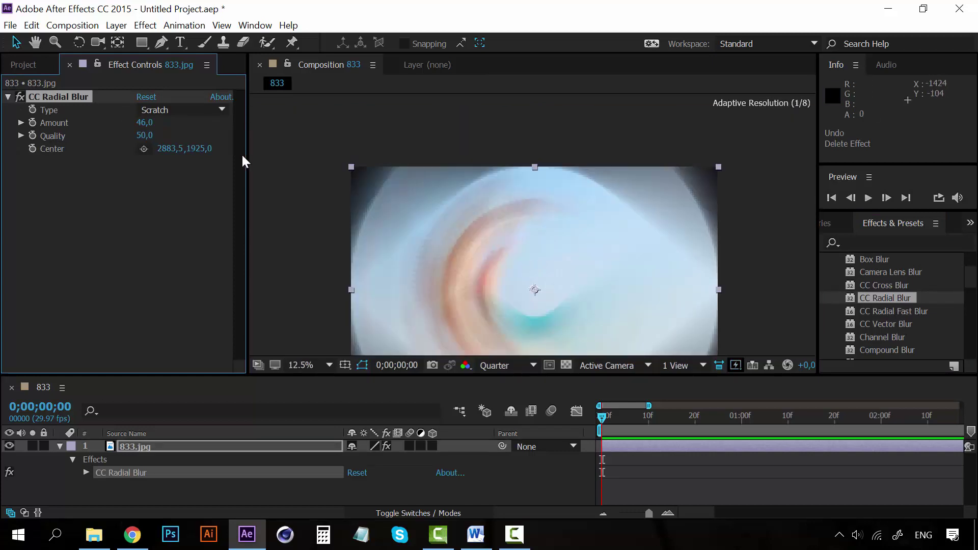
pyautogui.moveTo(143, 122); pyautogui.dragTo(130, 126)
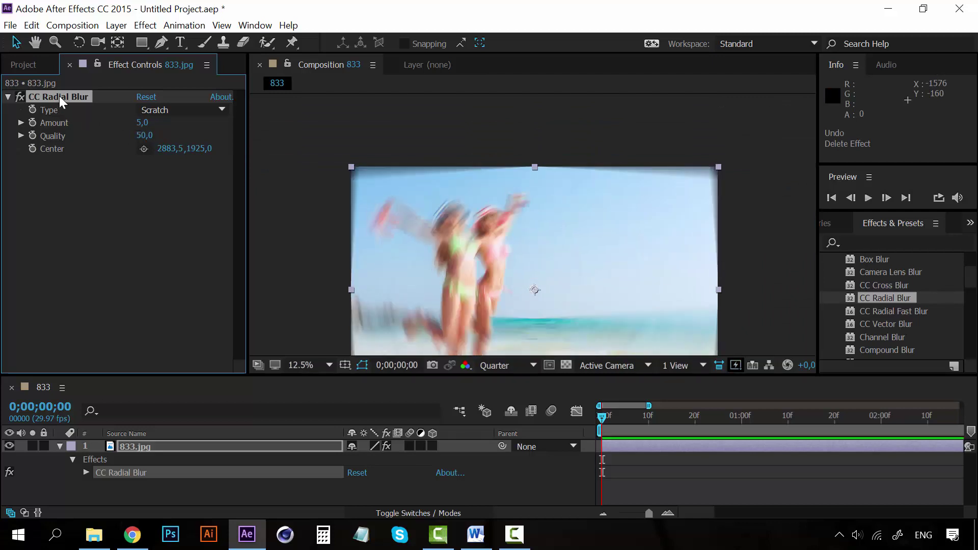
pyautogui.press('Delete')
# Apply Channel Blur and raise Red Blurriness to 44, bringing the second woman into view.
pyautogui.scroll(-1, 896, 309)
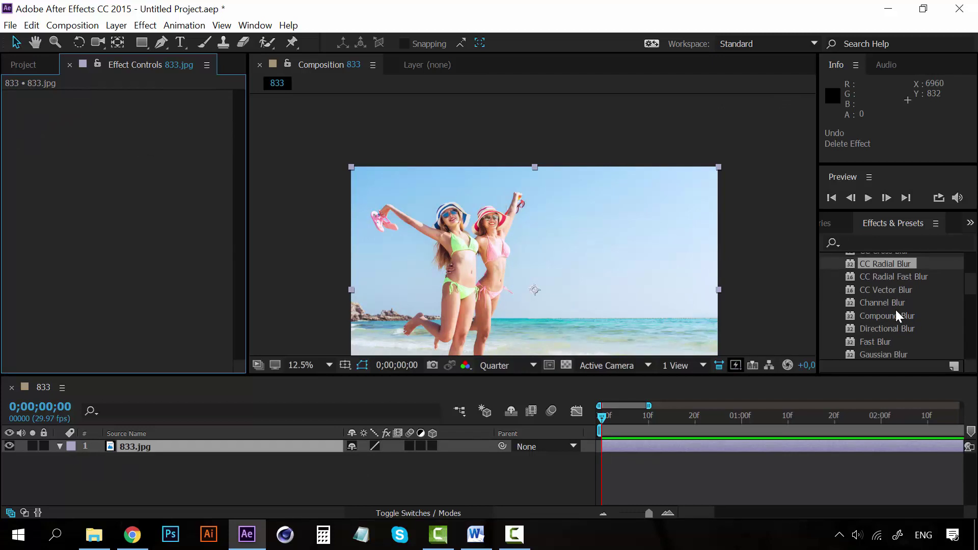
pyautogui.moveTo(892, 301); pyautogui.dragTo(357, 223)
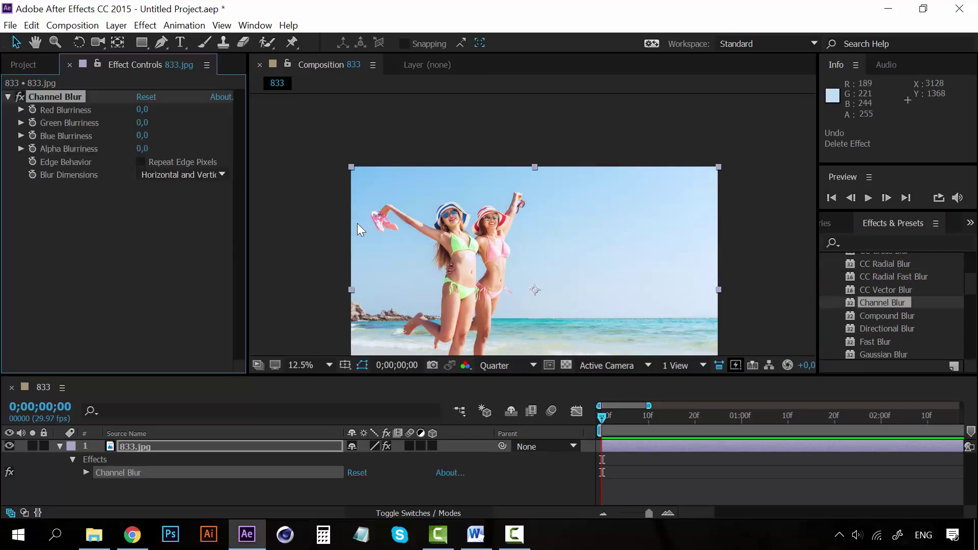
pyautogui.scroll(3, 524, 267)
pyautogui.scroll(-2, 509, 266)
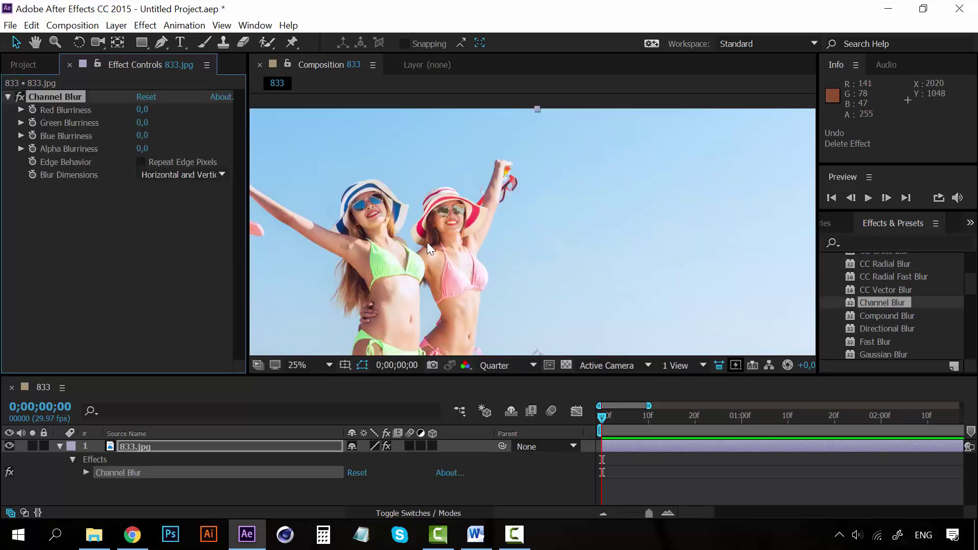
pyautogui.scroll(2, 463, 259)
pyautogui.moveTo(426, 244); pyautogui.dragTo(561, 235)
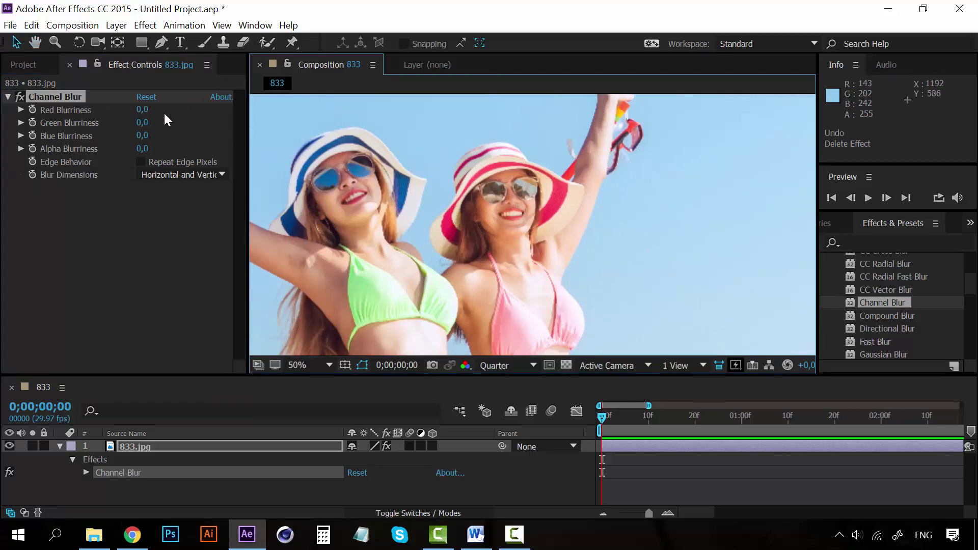
pyautogui.moveTo(142, 110); pyautogui.dragTo(165, 106)
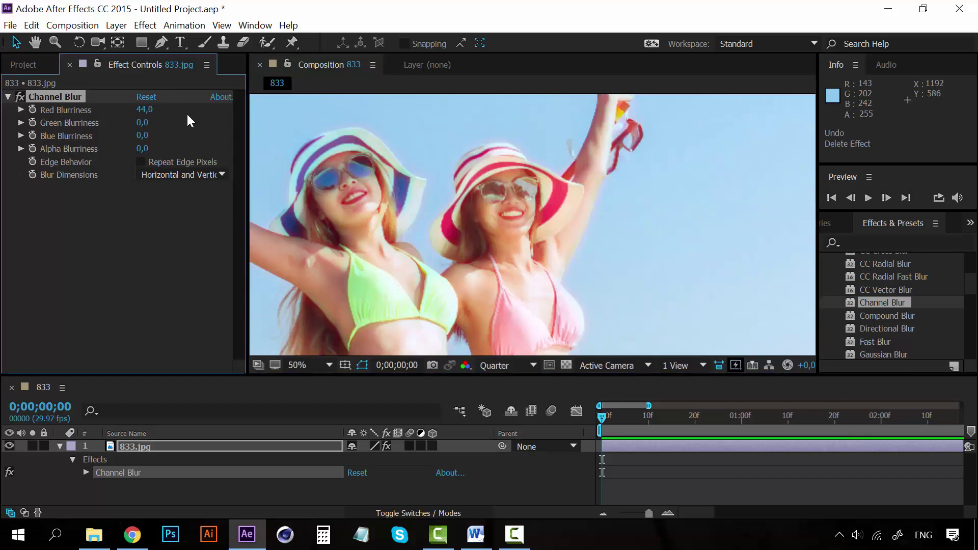
# Recentre the whole image in the viewer, then delete the Channel Blur effect.
pyautogui.scroll(-2, 509, 229)
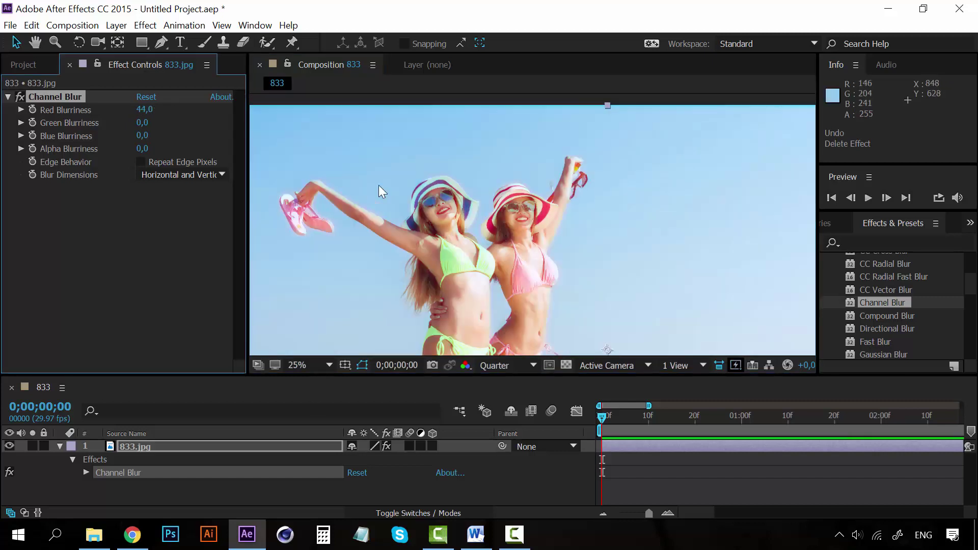
pyautogui.scroll(-1, 378, 220)
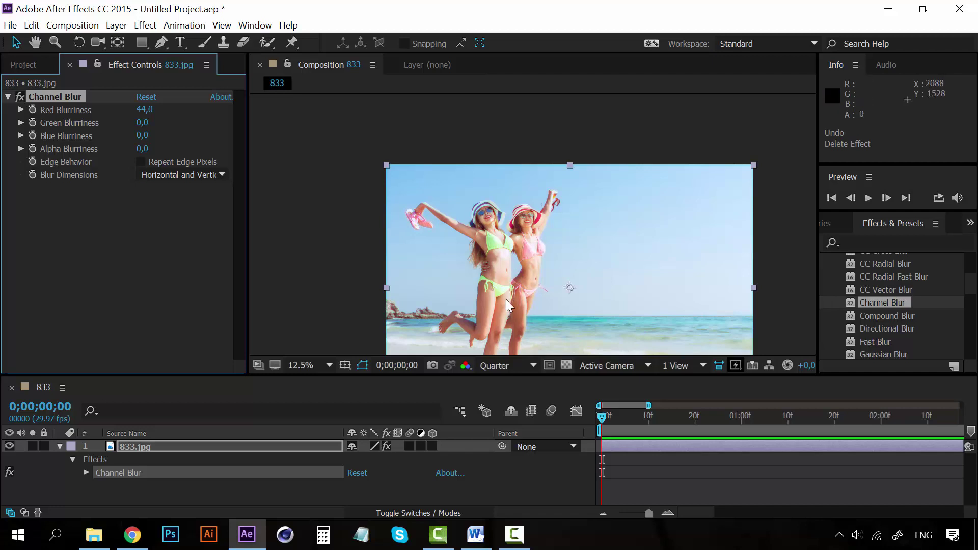
pyautogui.scroll(1, 506, 299)
pyautogui.scroll(-1, 506, 300)
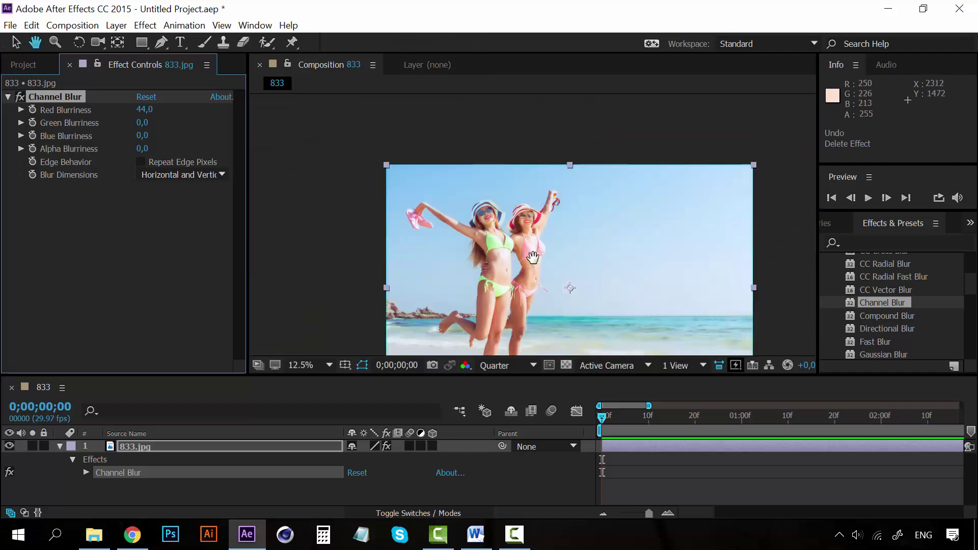
pyautogui.moveTo(347, 289); pyautogui.dragTo(279, 268)
pyautogui.click(47, 96)
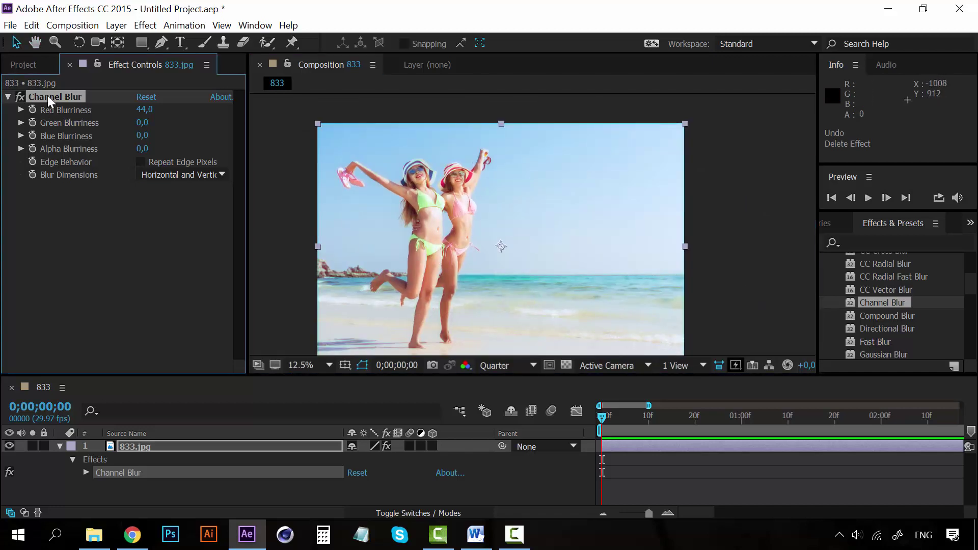
pyautogui.press('Delete')
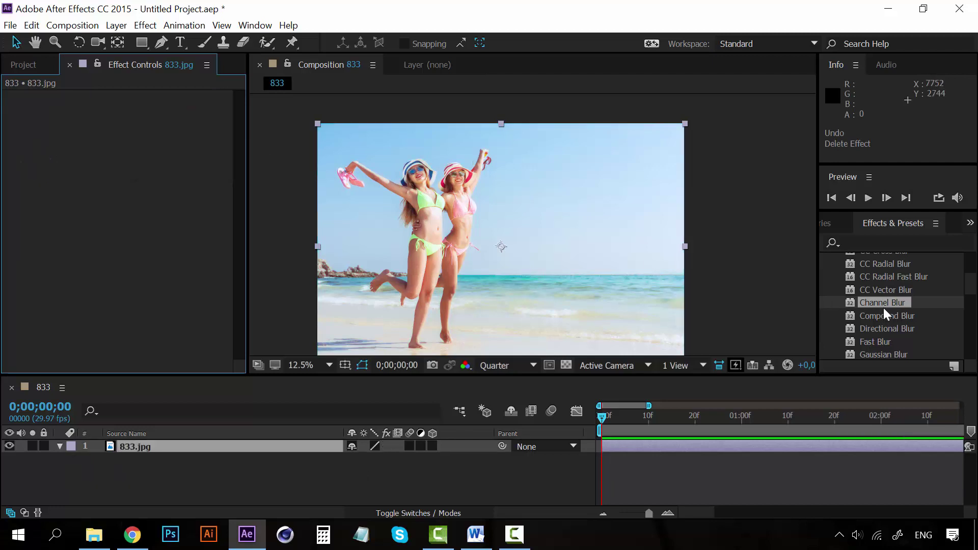
# Apply Directional Blur with direction about -87° and Blur Length 41,4, previewing at 25%.
pyautogui.scroll(-1, 884, 308)
pyautogui.click(882, 307)
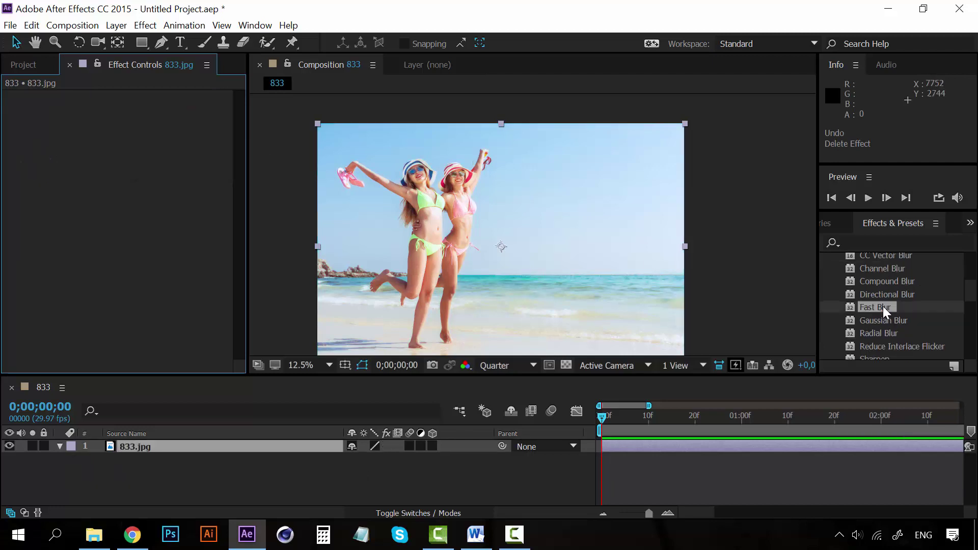
pyautogui.doubleClick(883, 296)
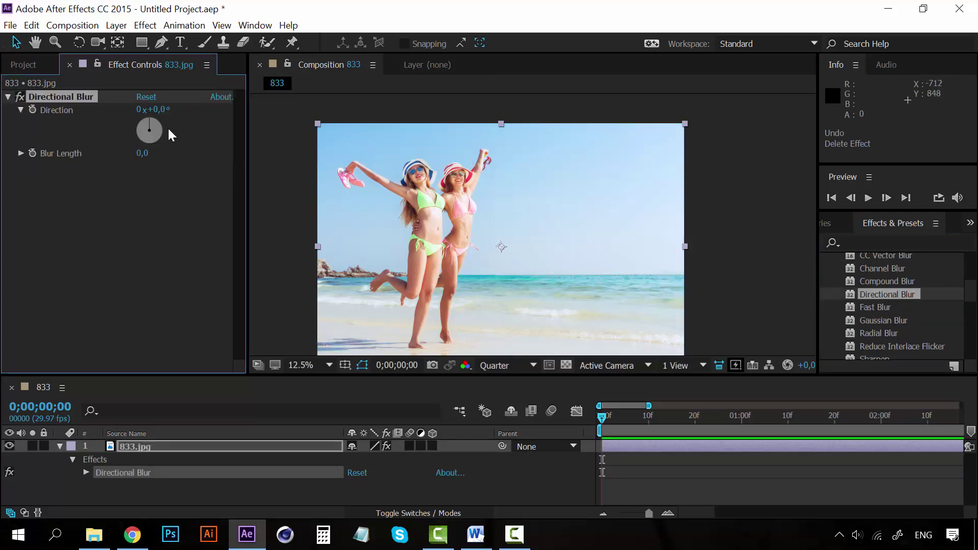
pyautogui.press('.')
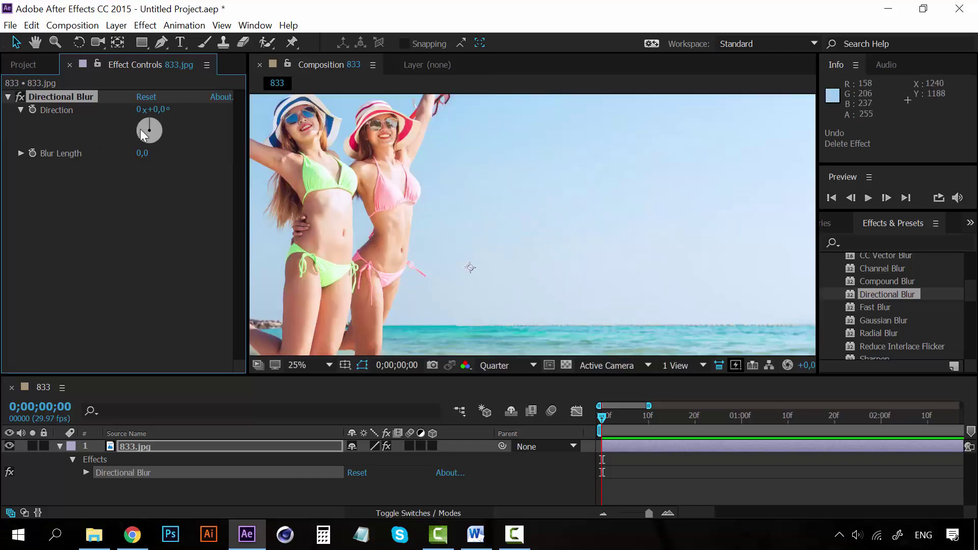
pyautogui.moveTo(140, 129); pyautogui.dragTo(153, 158)
pyautogui.moveTo(296, 152); pyautogui.dragTo(308, 151)
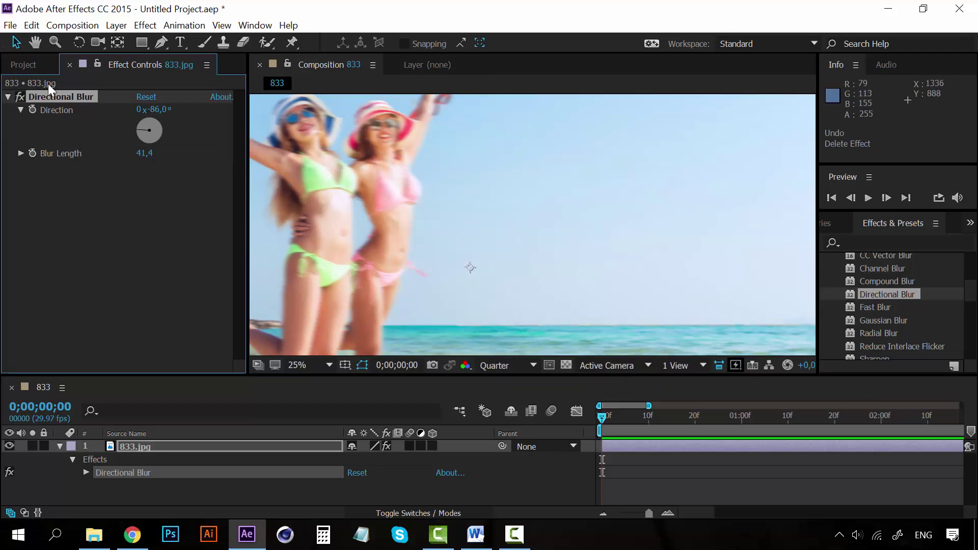
# Delete Directional Blur, apply a spin Radial Blur, then delete it too.
pyautogui.press('Delete')
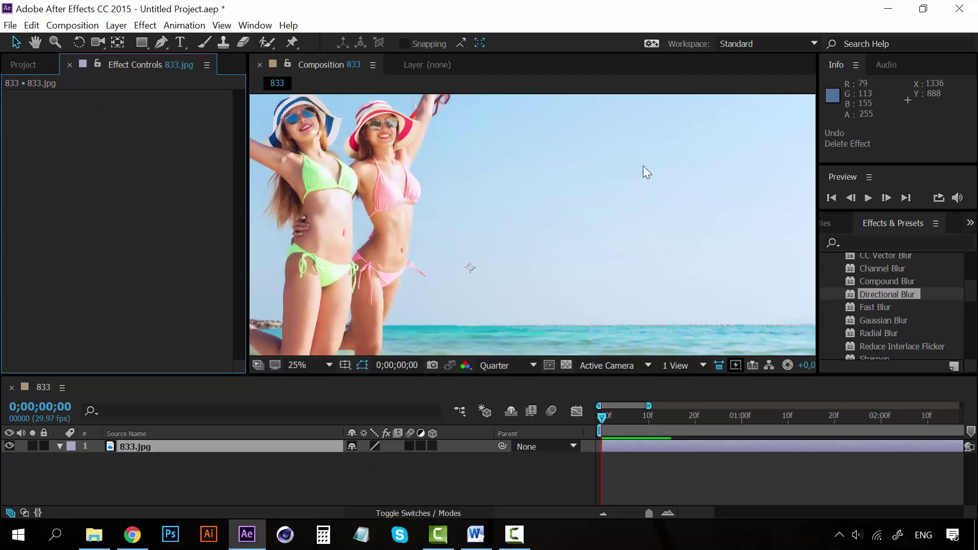
pyautogui.moveTo(877, 330); pyautogui.dragTo(90, 121)
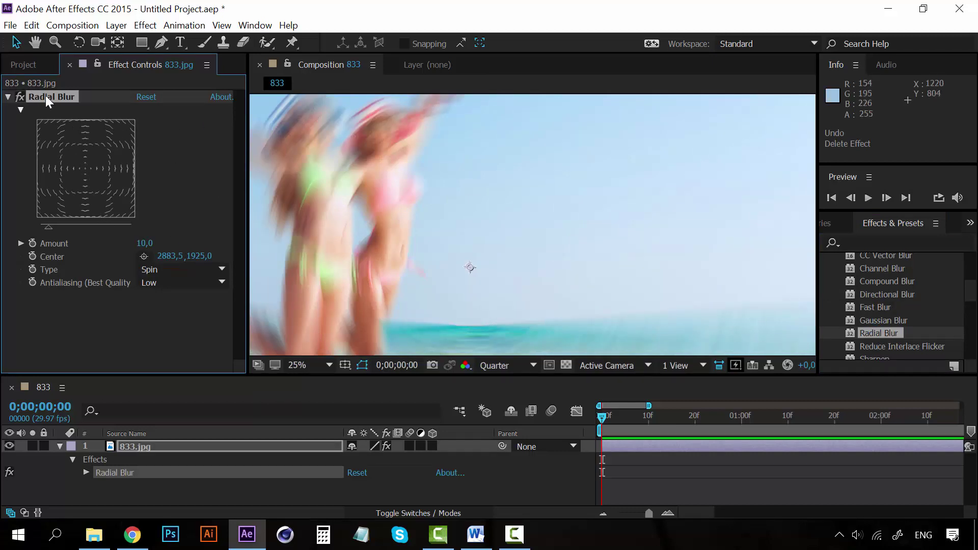
pyautogui.press('Delete')
# Apply Sharpen at amount about 47, zooming to 50% and panning to the two faces.
pyautogui.scroll(-1, 903, 319)
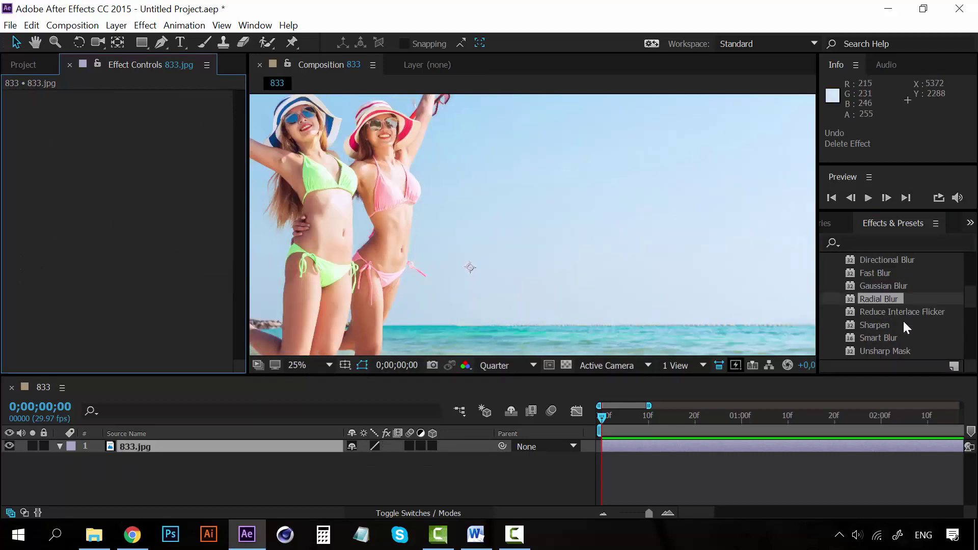
pyautogui.scroll(-1, 904, 322)
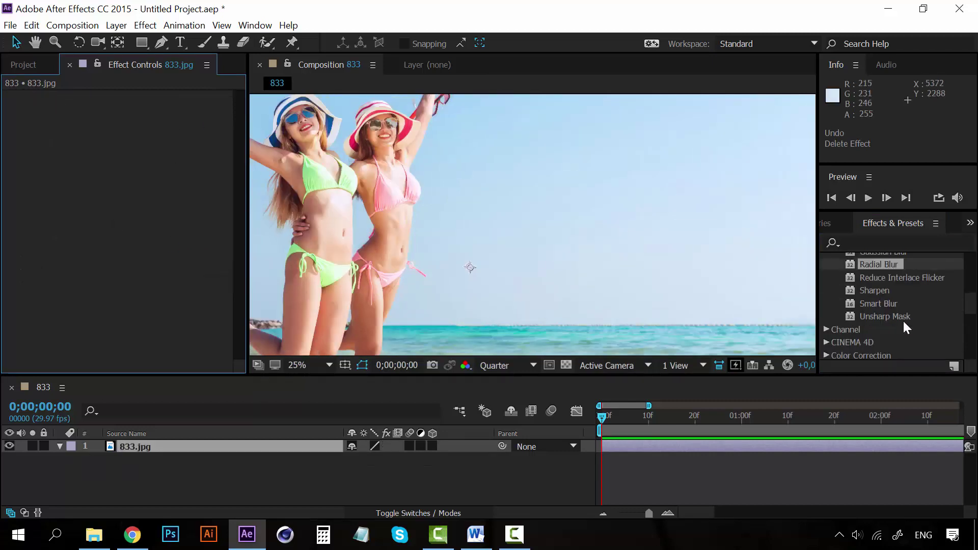
pyautogui.doubleClick(875, 291)
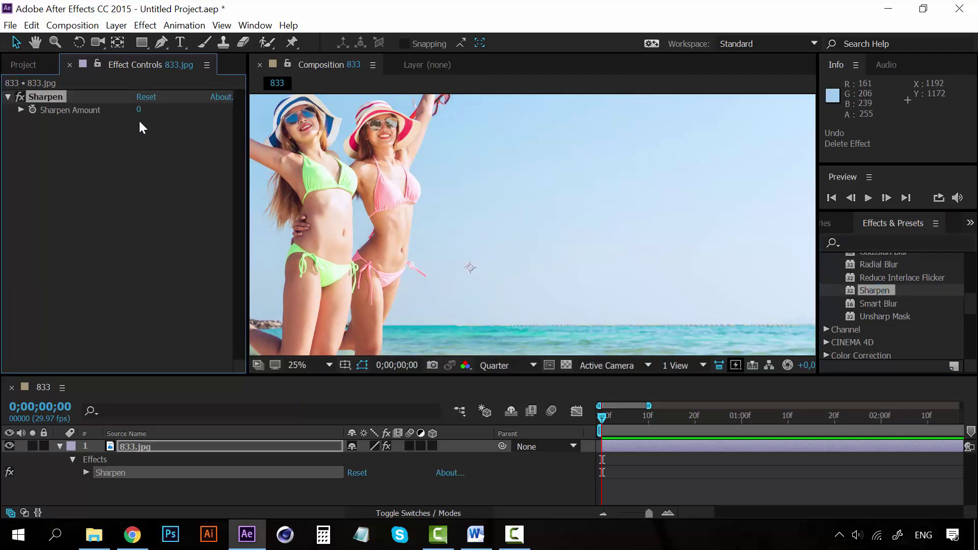
pyautogui.moveTo(138, 110); pyautogui.dragTo(174, 111)
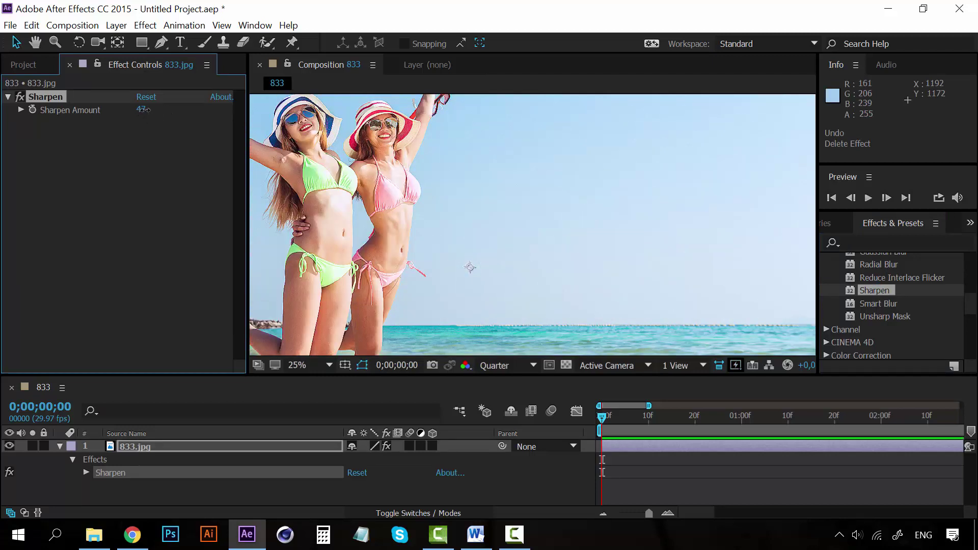
pyautogui.moveTo(144, 109); pyautogui.dragTo(146, 109)
pyautogui.press('.')
pyautogui.press('h')
pyautogui.moveTo(345, 146); pyautogui.dragTo(609, 318)
pyautogui.press('v')
# Push Sharpen Amount through 96, 261 and 355 up to 800, then set it to 0.
pyautogui.moveTo(142, 110); pyautogui.dragTo(192, 107)
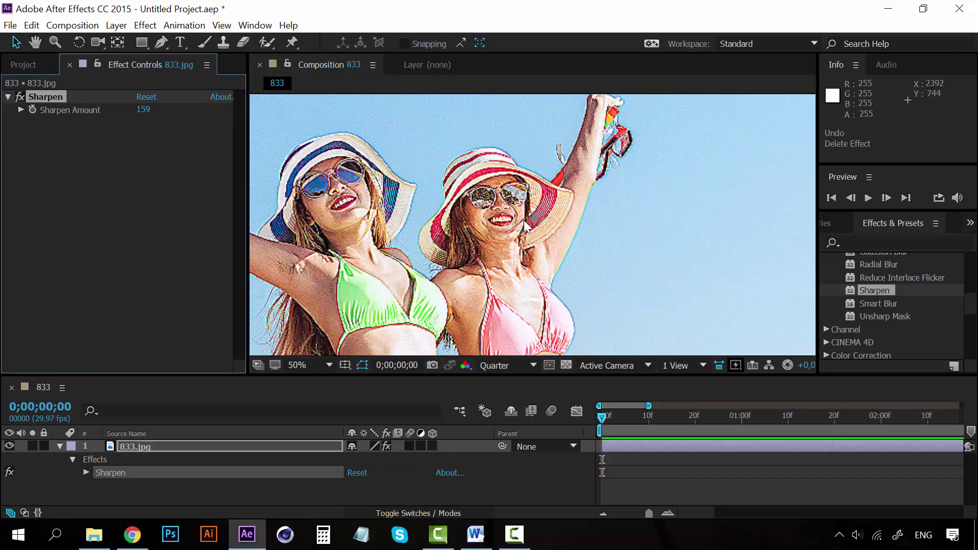
pyautogui.moveTo(151, 114); pyautogui.dragTo(203, 110)
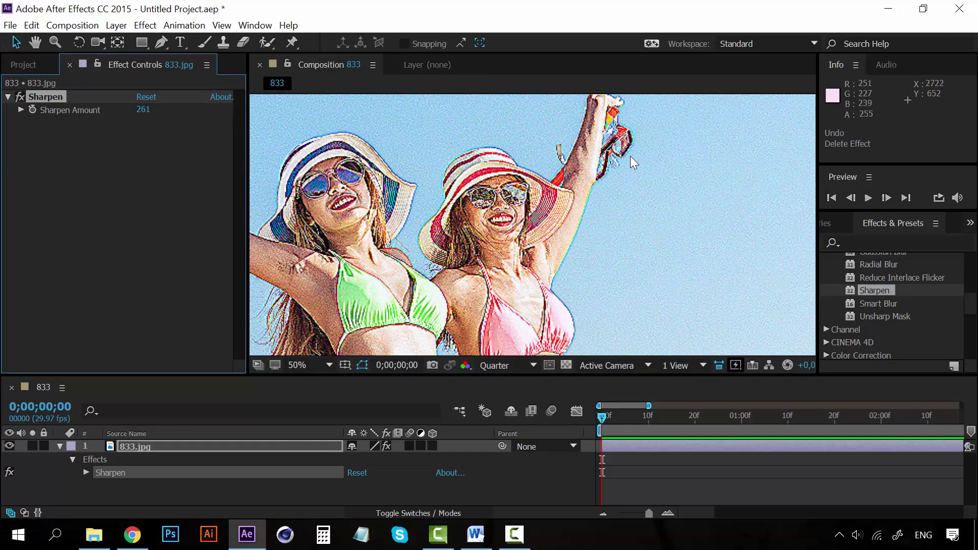
pyautogui.scroll(2, 884, 277)
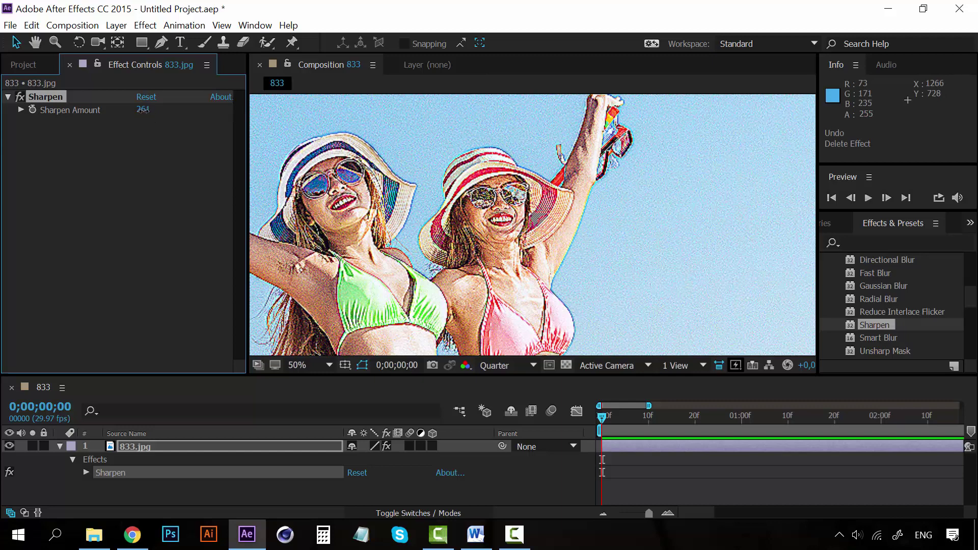
pyautogui.moveTo(143, 109); pyautogui.dragTo(213, 110)
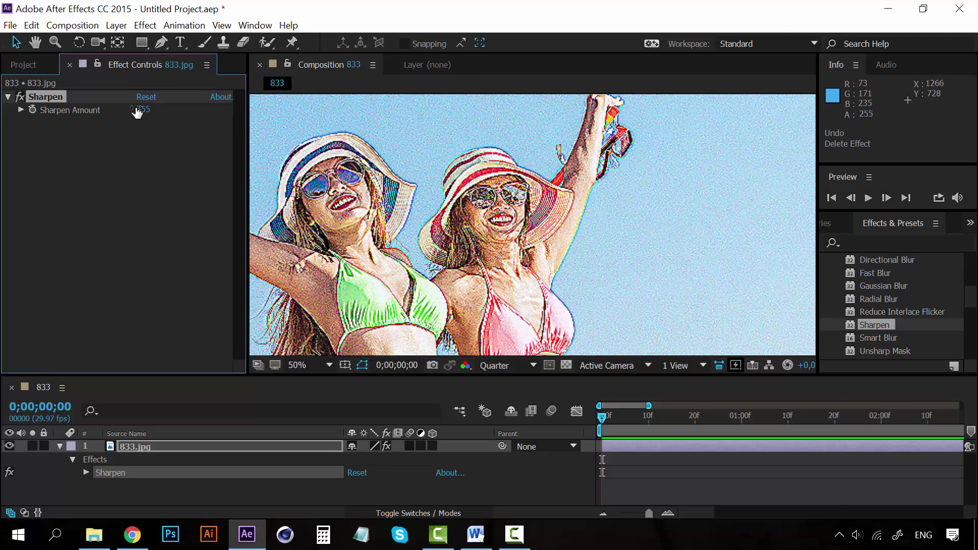
pyautogui.moveTo(137, 110); pyautogui.dragTo(483, 111)
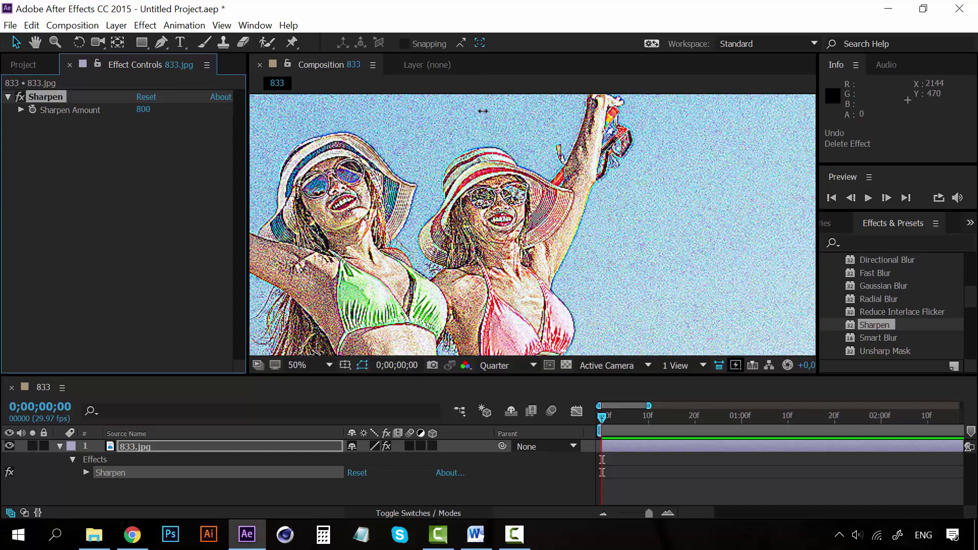
pyautogui.scroll(-1, 553, 224)
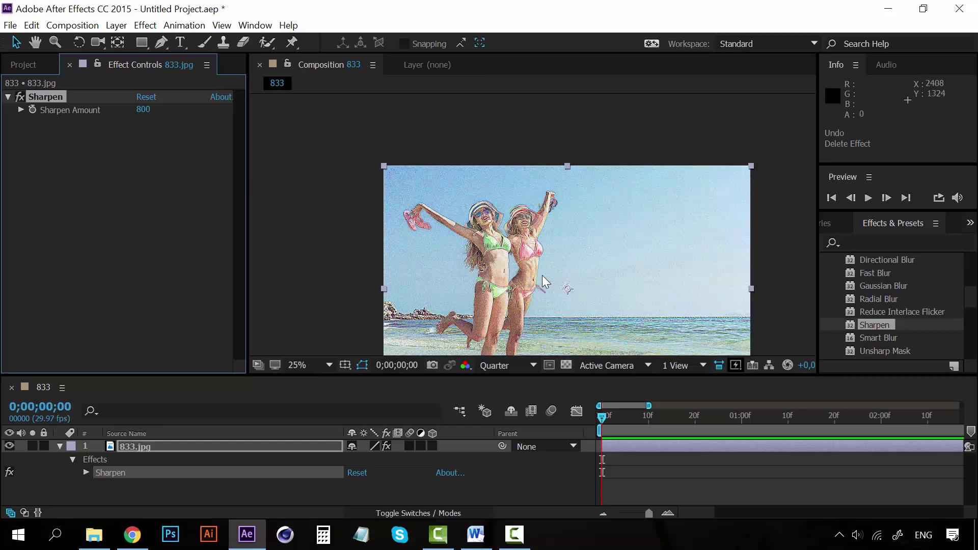
pyautogui.scroll(1, 542, 276)
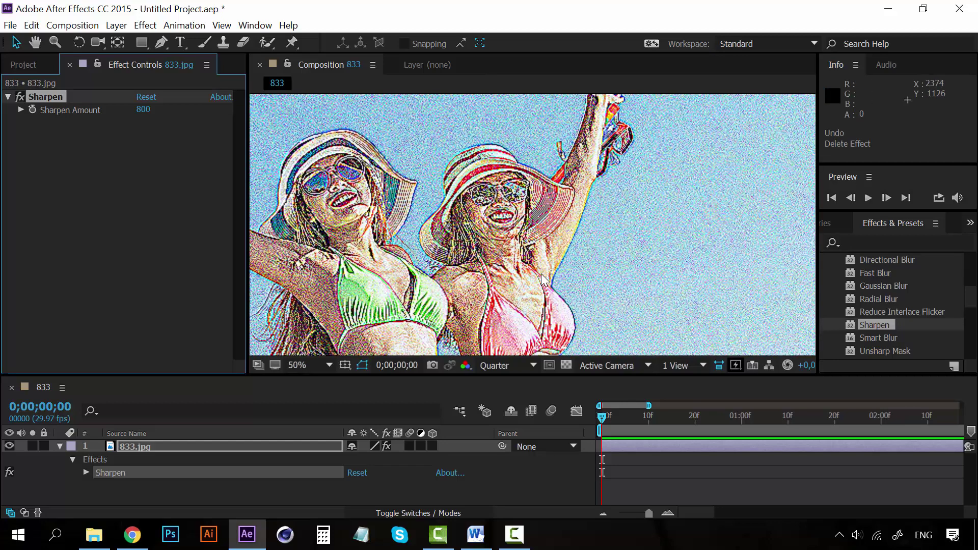
pyautogui.moveTo(154, 109); pyautogui.dragTo(138, 106)
pyautogui.click(145, 108)
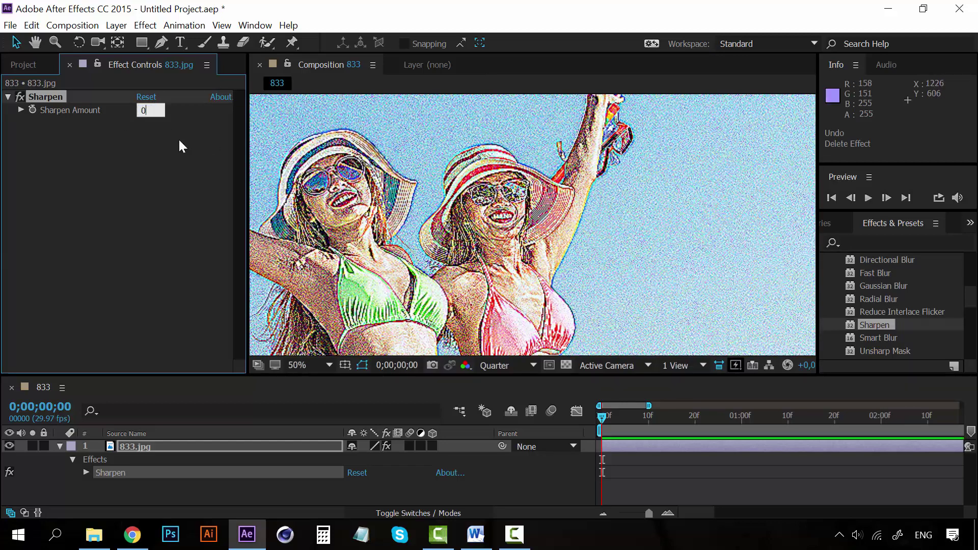
pyautogui.press('Return')
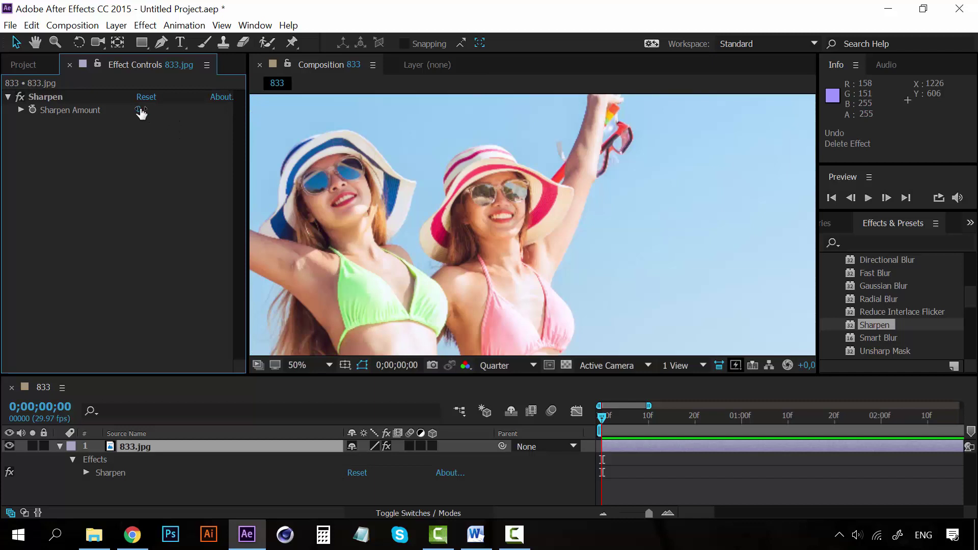
# Set Sharpen Amount to 64 with the effect enabled, and pan the view up to the sea.
pyautogui.moveTo(140, 109); pyautogui.dragTo(188, 109)
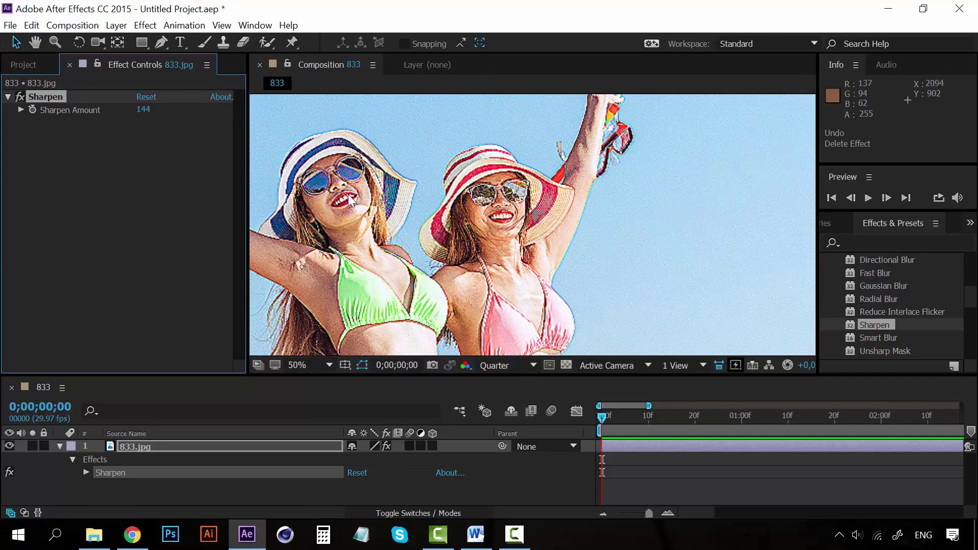
pyautogui.moveTo(143, 109); pyautogui.dragTo(92, 118)
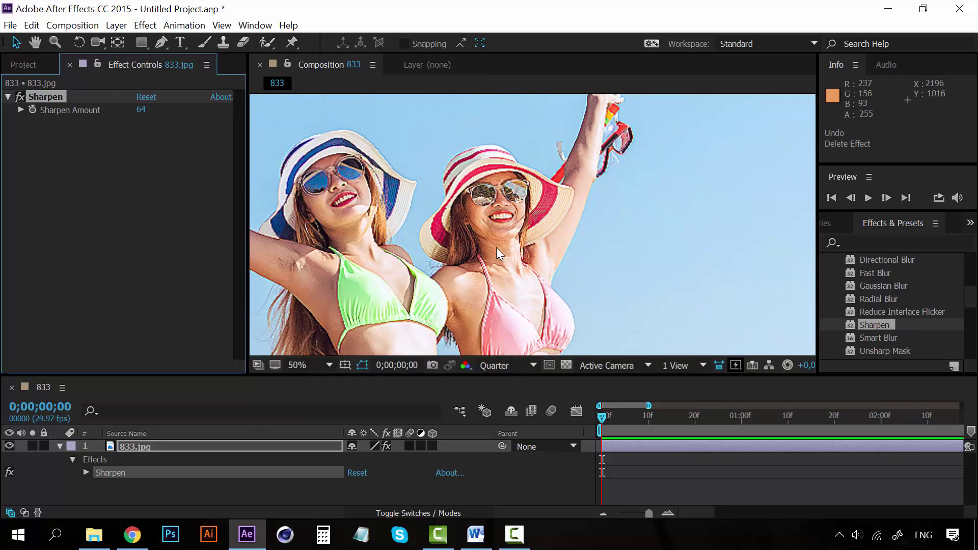
pyautogui.scroll(-2, 497, 247)
pyautogui.scroll(-1, 496, 247)
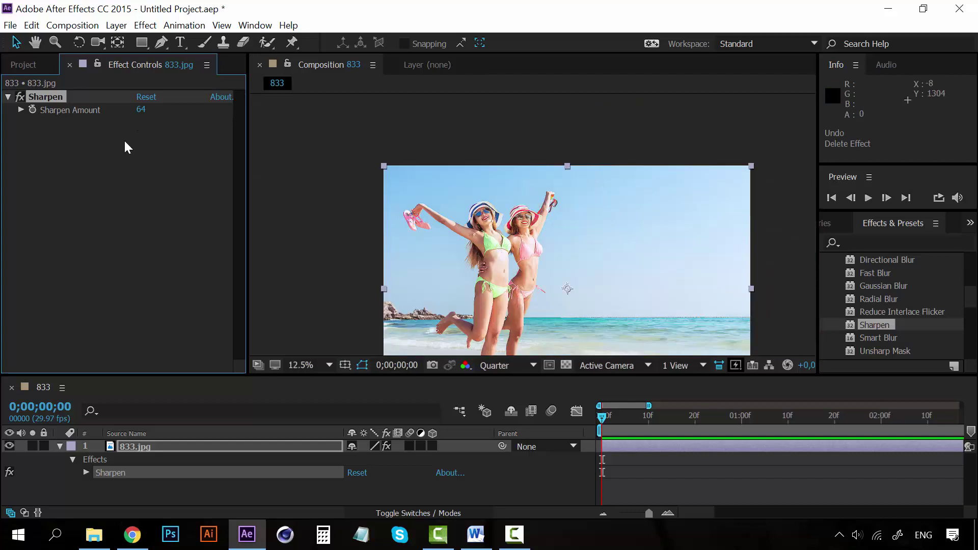
pyautogui.click(18, 96)
pyautogui.scroll(1, 567, 292)
pyautogui.moveTo(539, 290); pyautogui.dragTo(539, 209)
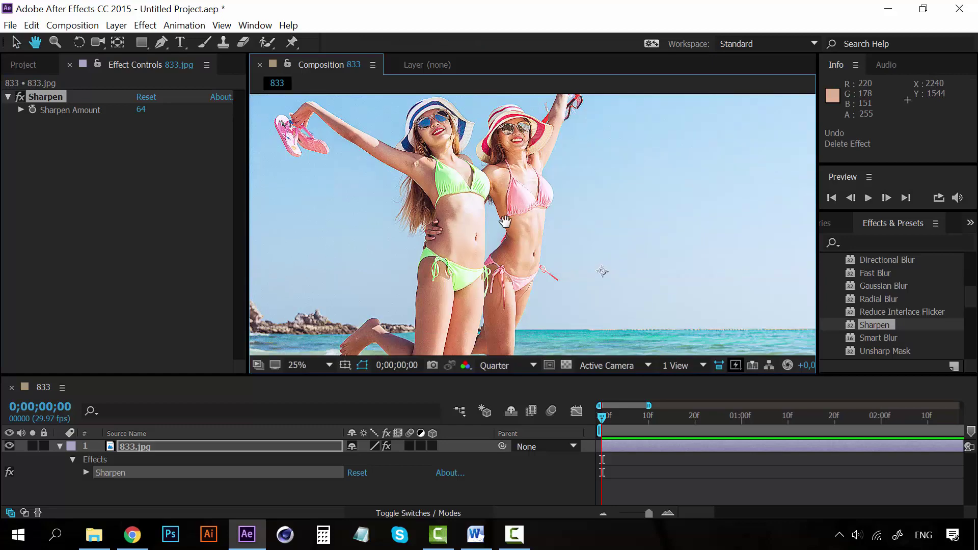
# Toggle Sharpen off and on repeatedly to compare the photo before and after sharpening.
pyautogui.click(20, 96)
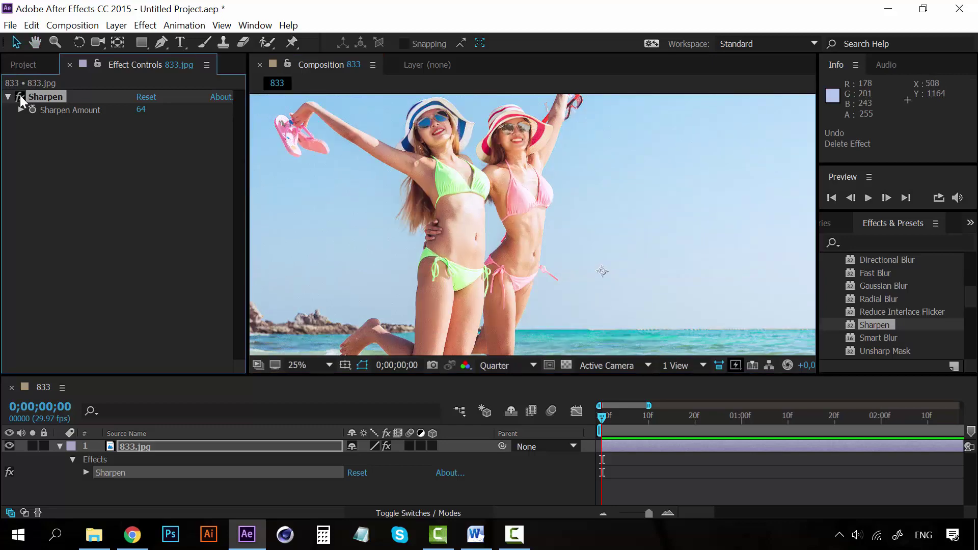
pyautogui.click(20, 96)
pyautogui.click(20, 96)
pyautogui.click(20, 96)
pyautogui.click(20, 96)
pyautogui.click(20, 96)
pyautogui.click(20, 96)
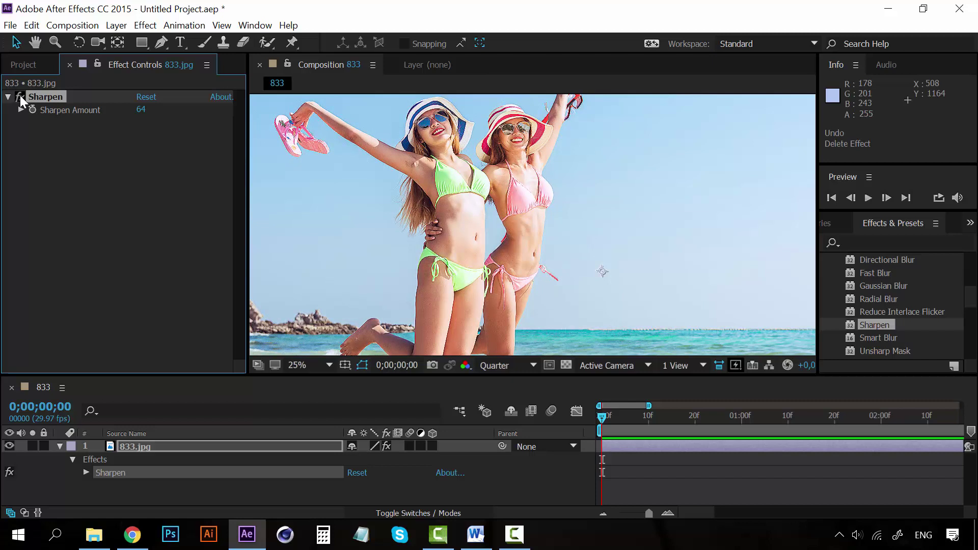
pyautogui.click(20, 96)
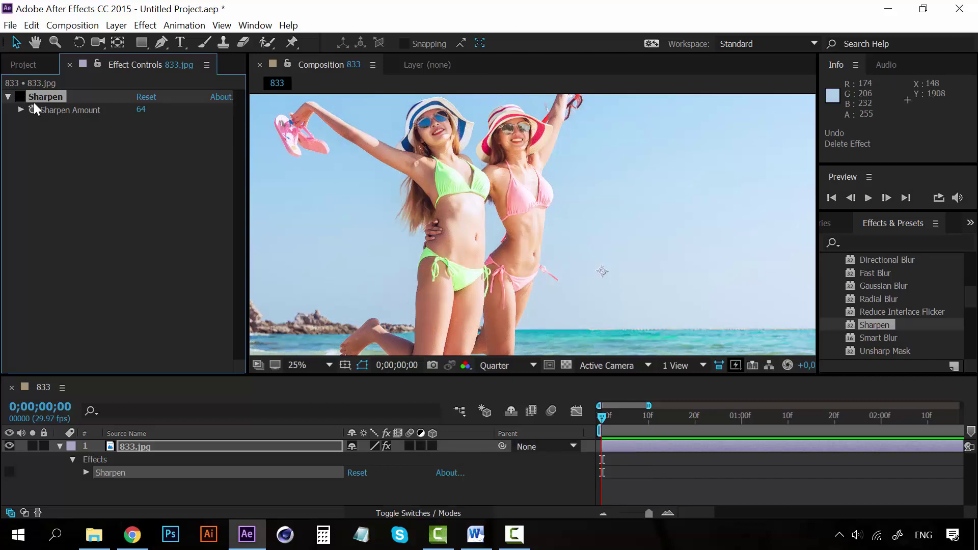
pyautogui.click(43, 151)
pyautogui.click(21, 95)
# Select the Sharpen effect and delete it from the beach photo layer.
pyautogui.click(48, 96)
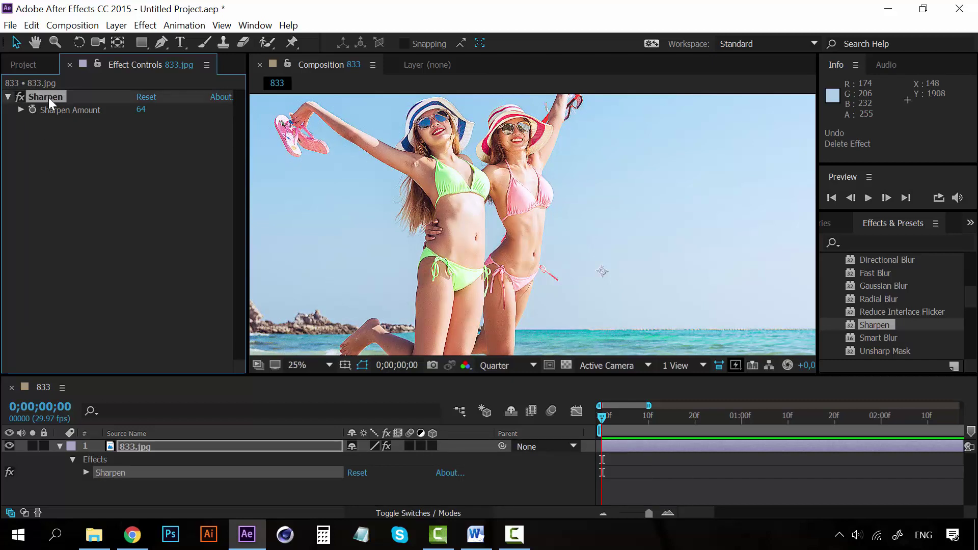
pyautogui.press('Delete')
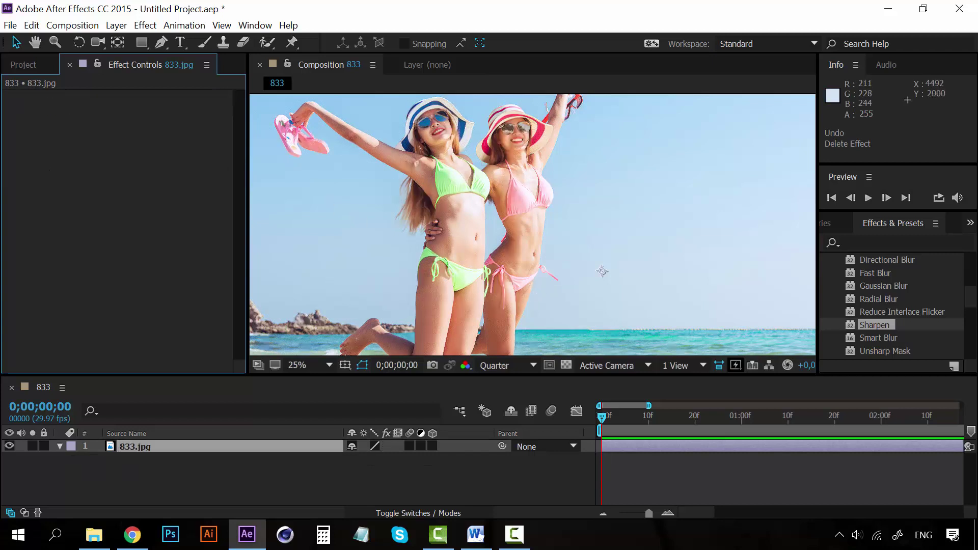
pyautogui.scroll(5, 875, 323)
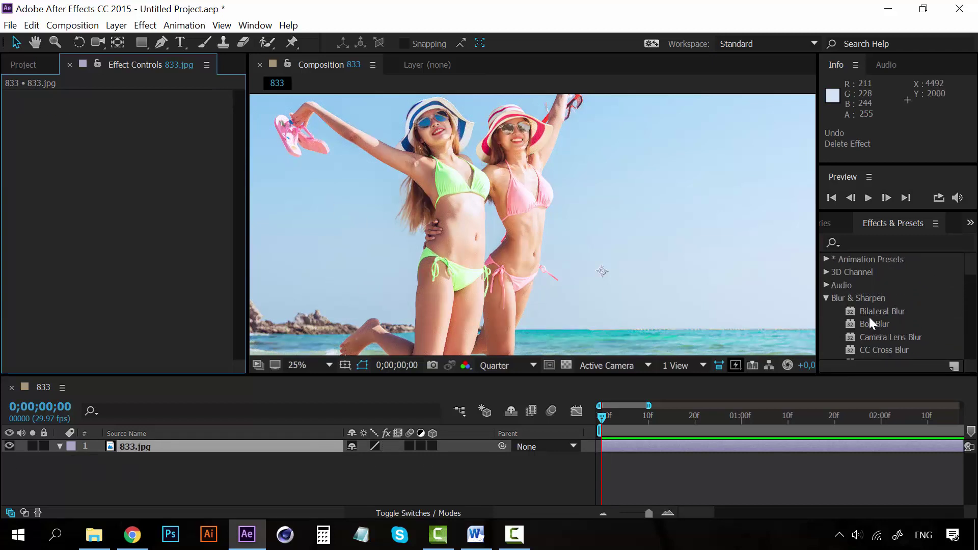